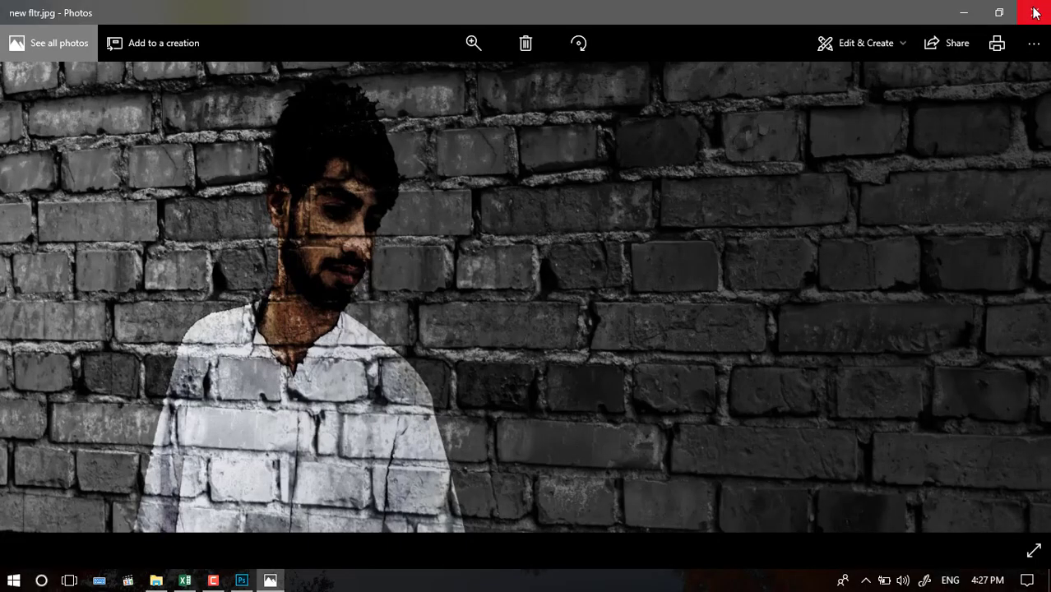
Close the Photos preview of new fltr.jpg to get back to the Pictures folder.
{"action": "left_click", "coordinate": [1035, 13]}
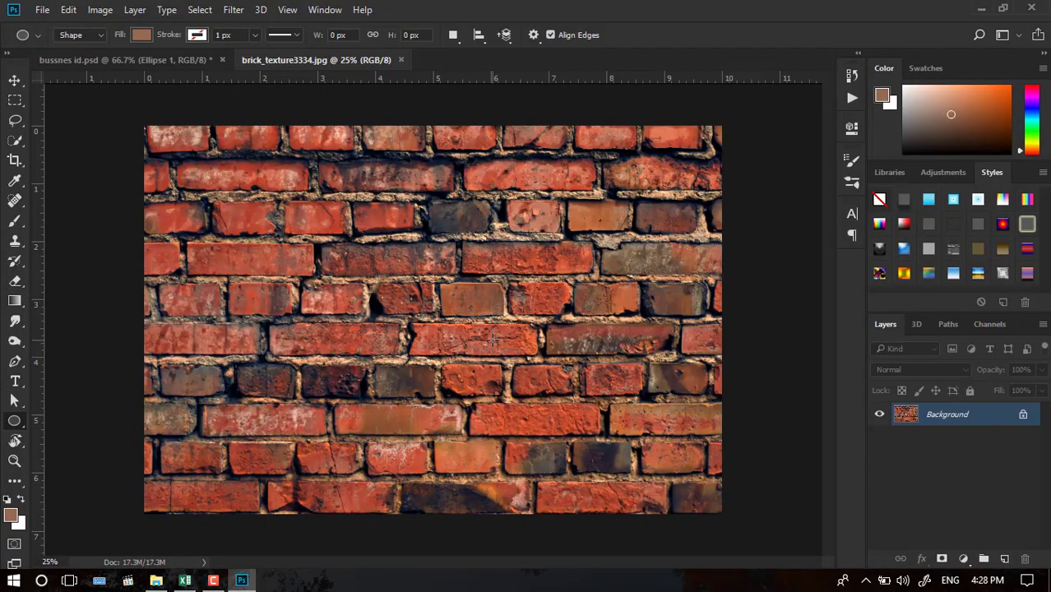
From the Pictures folder, reopen new fltr.jpg in Photos to view the finished portrait.
{"action": "key", "text": "v"}
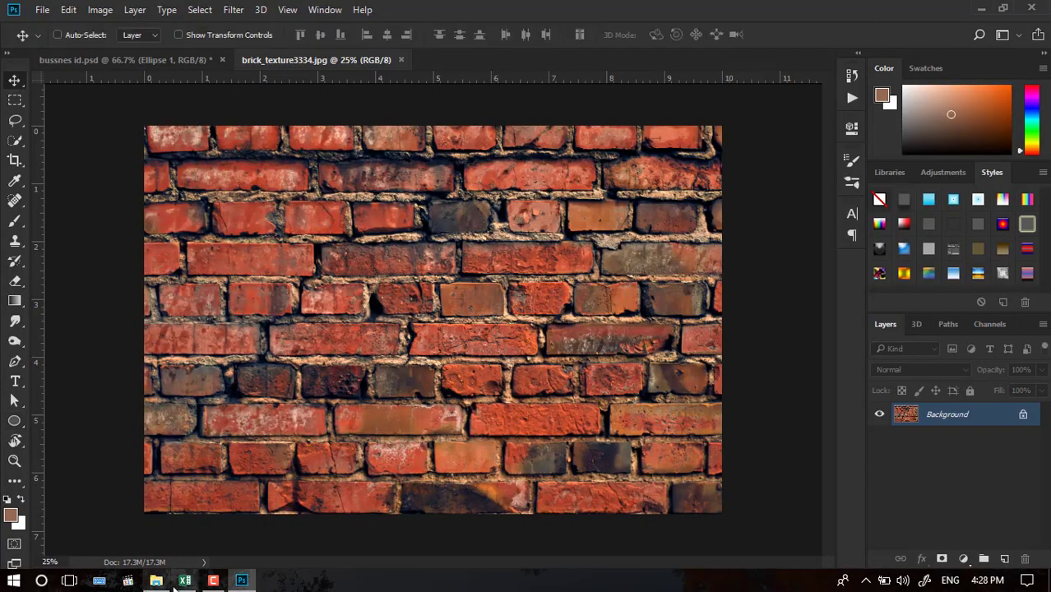
{"action": "left_click", "coordinate": [156, 581]}
{"action": "scroll", "coordinate": [679, 478], "scroll_direction": "down", "scroll_amount": 3}
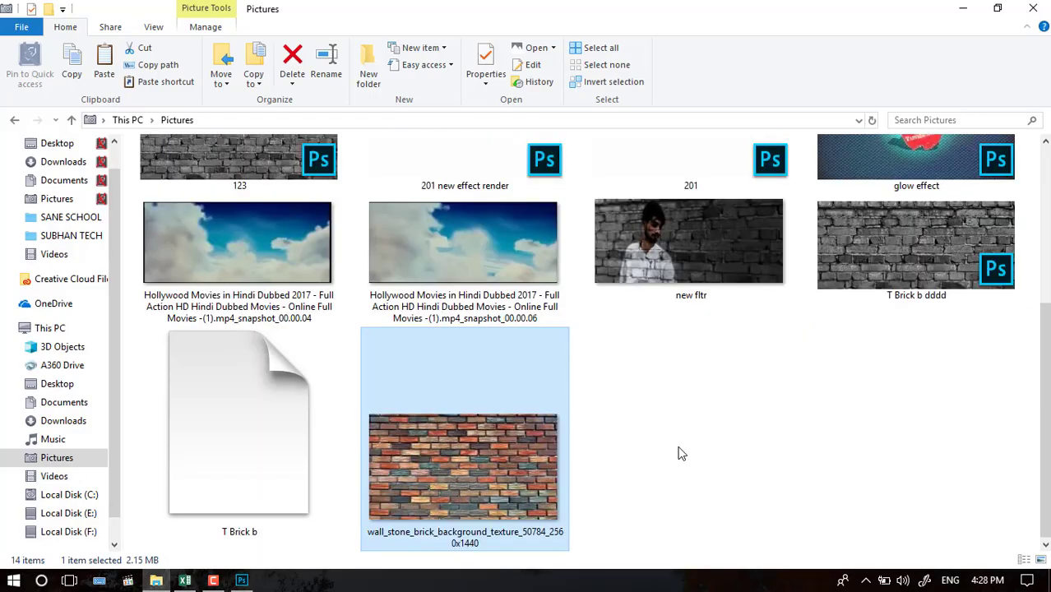
{"action": "scroll", "coordinate": [693, 345], "scroll_direction": "up", "scroll_amount": 1}
{"action": "left_click", "coordinate": [693, 345]}
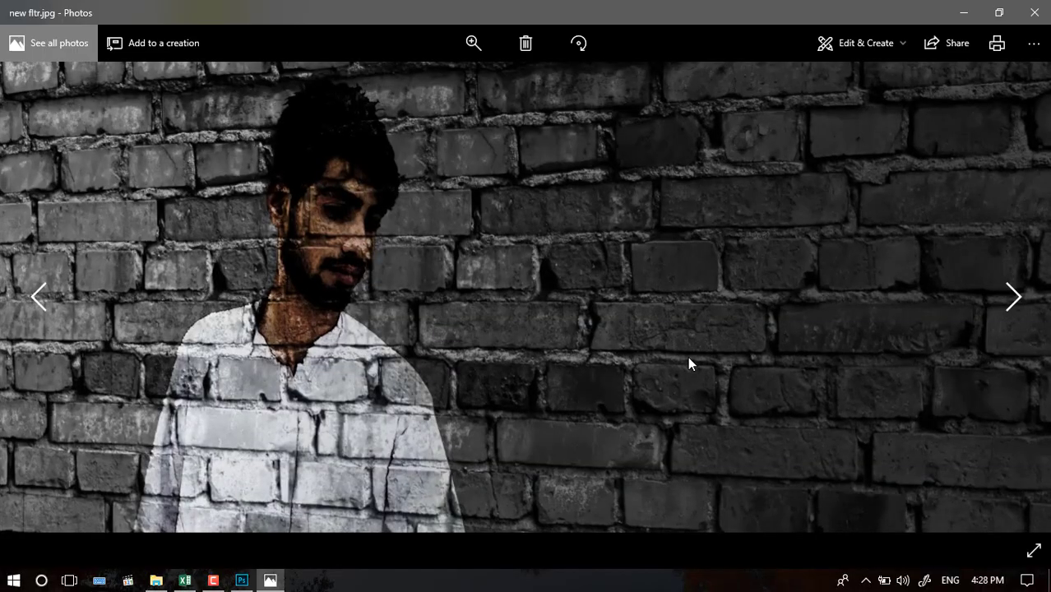
Compare the finished reference in Photos, ending back on brick_texture3334.jpg in Photoshop.
{"action": "left_click", "coordinate": [242, 580]}
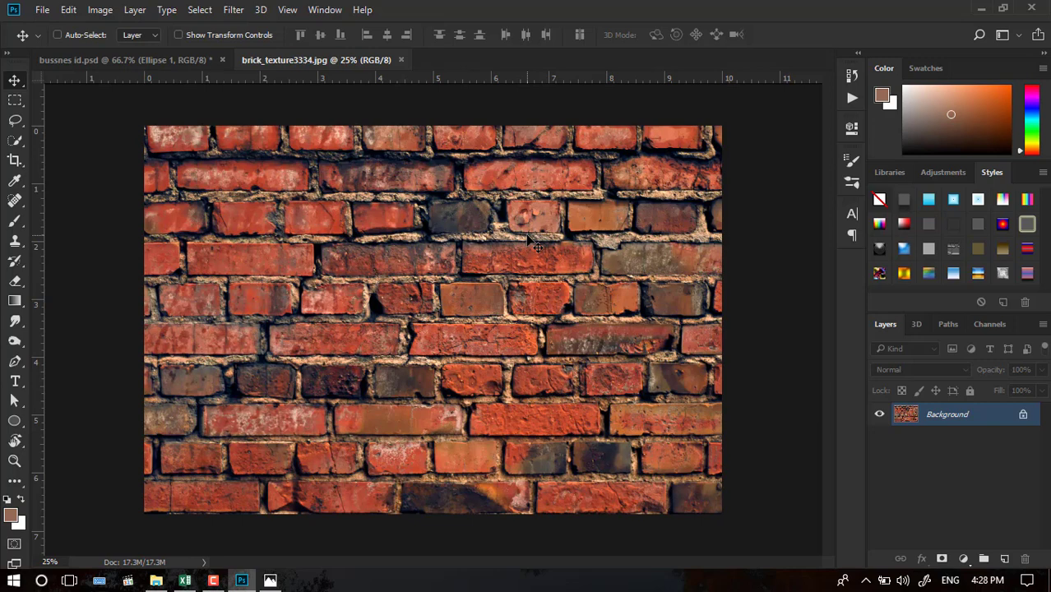
{"action": "left_click", "coordinate": [270, 581]}
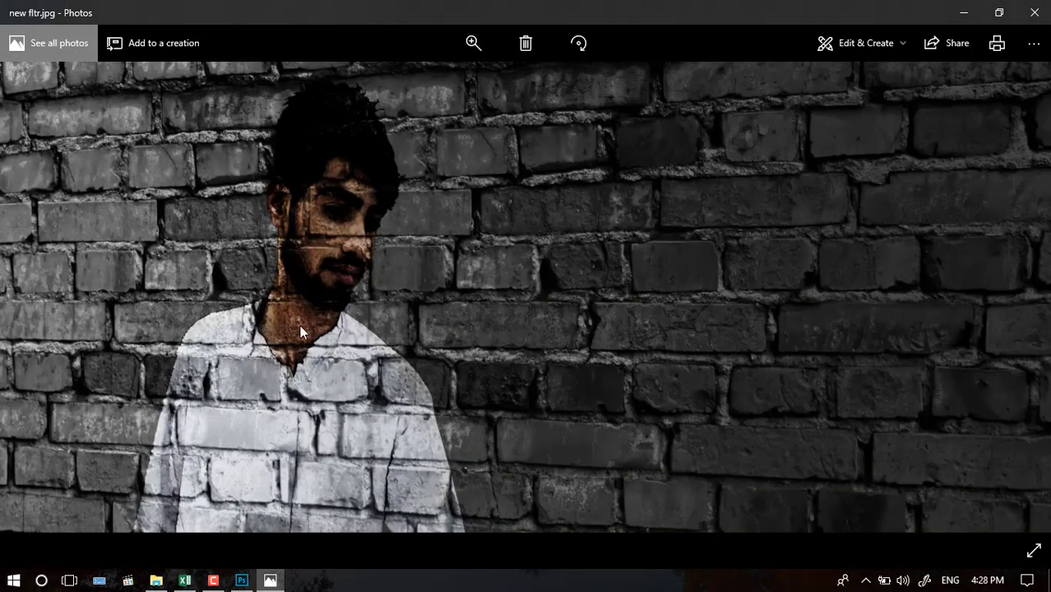
{"action": "key", "text": "alt+Tab"}
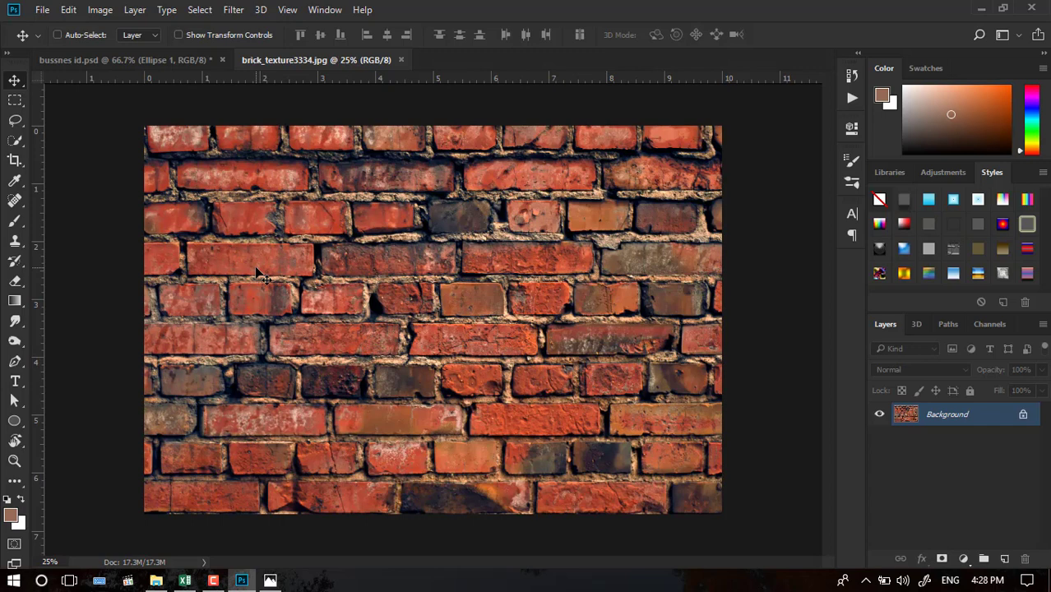
Set the Crop tool preset to a free Ratio and cancel the pending crop.
{"action": "key", "text": "c"}
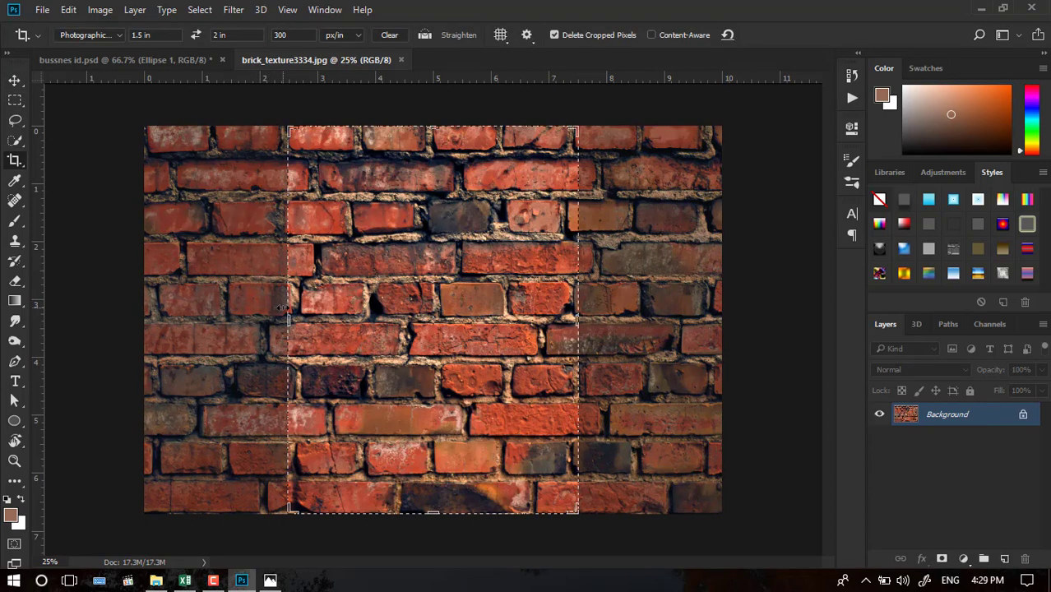
{"action": "left_click", "coordinate": [97, 36]}
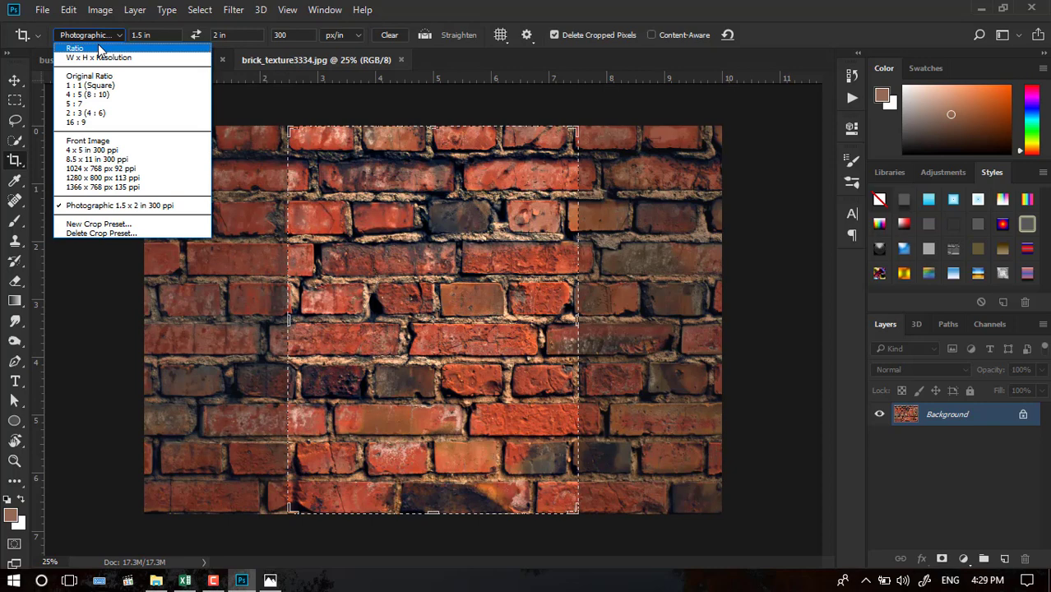
{"action": "left_click", "coordinate": [97, 49]}
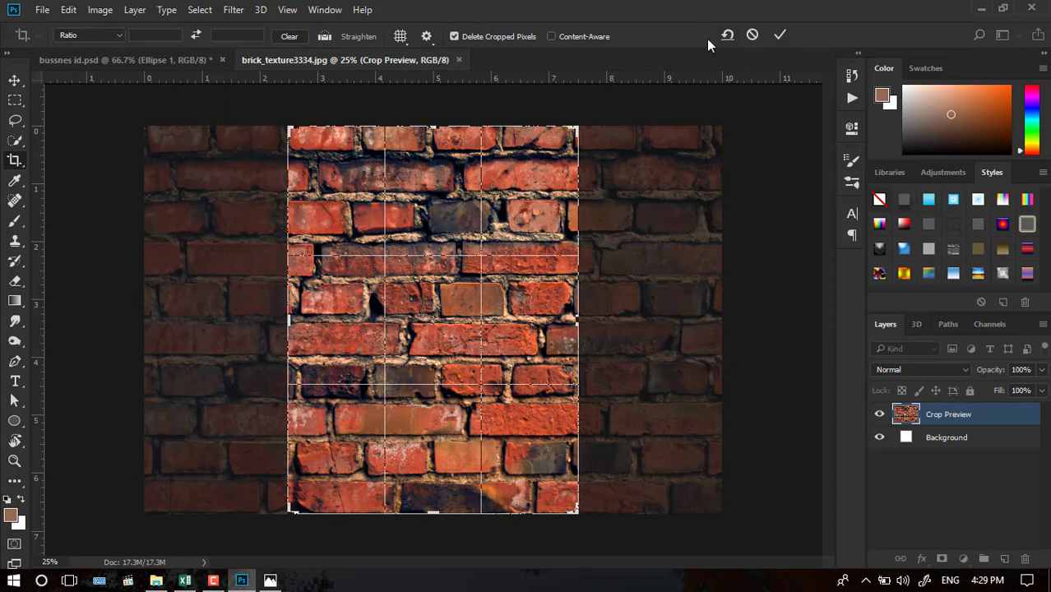
{"action": "left_click", "coordinate": [751, 35]}
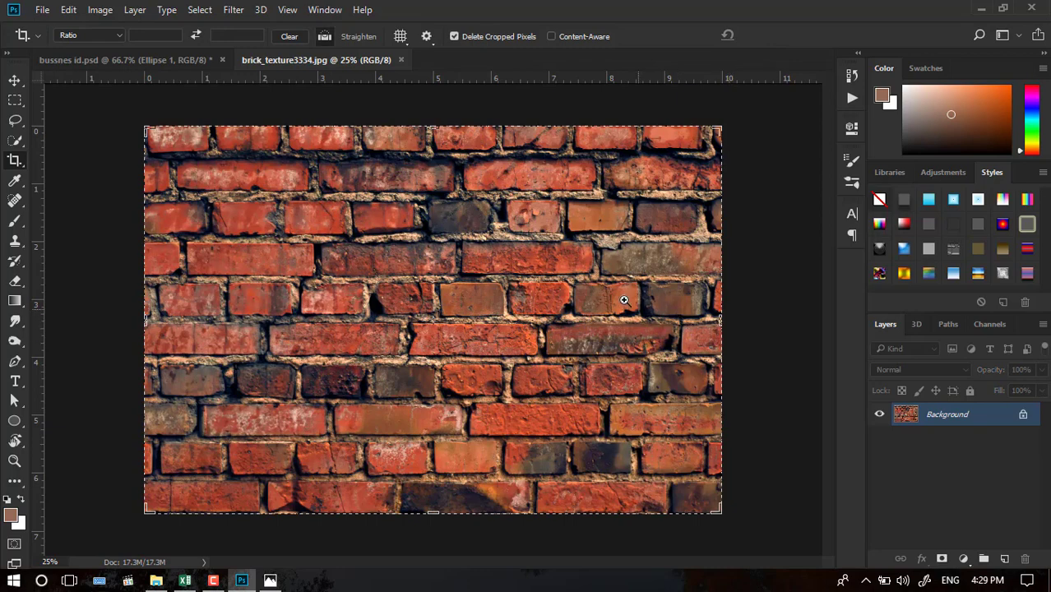
Widen the brick canvas to the right and fill the new space with a shifted Background copy.
{"action": "left_click_drag", "start_coordinate": [625, 298], "coordinate": [568, 286]}
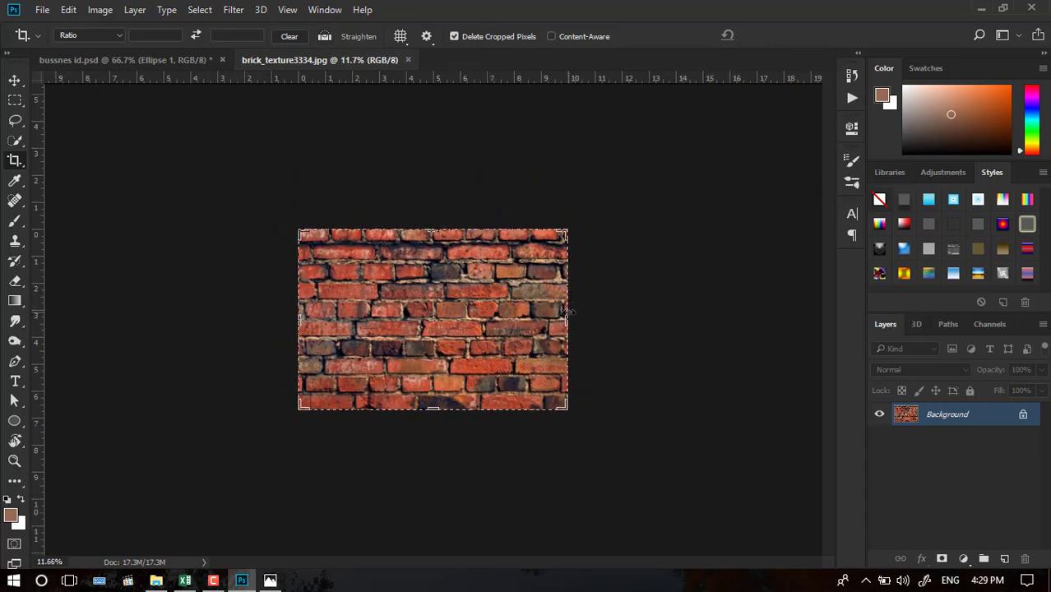
{"action": "left_click_drag", "start_coordinate": [568, 319], "coordinate": [705, 324]}
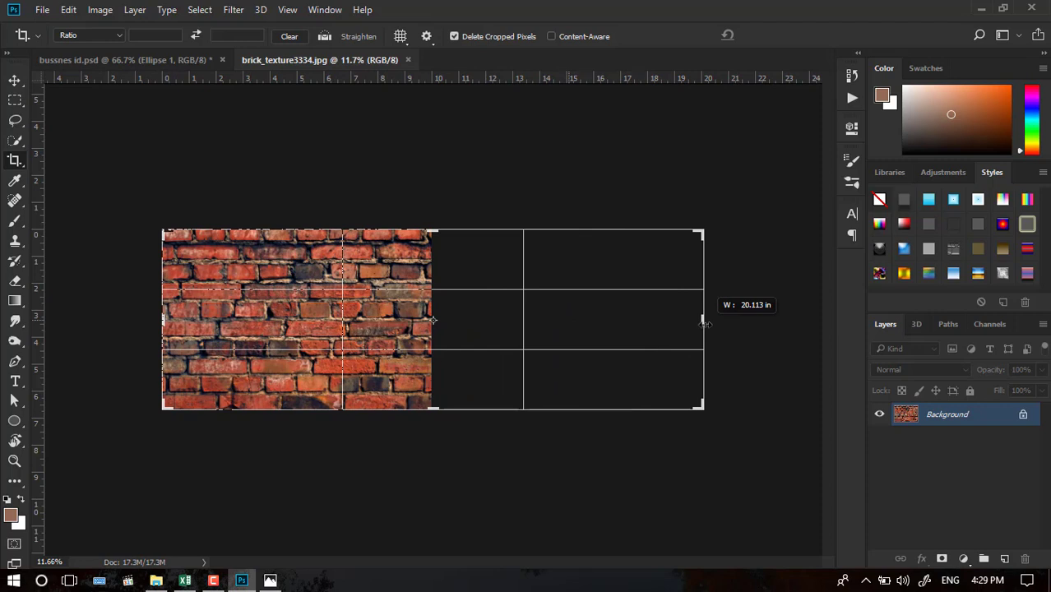
{"action": "key", "text": "Return"}
{"action": "key", "text": "v"}
{"action": "left_click_drag", "start_coordinate": [382, 339], "coordinate": [693, 339]}
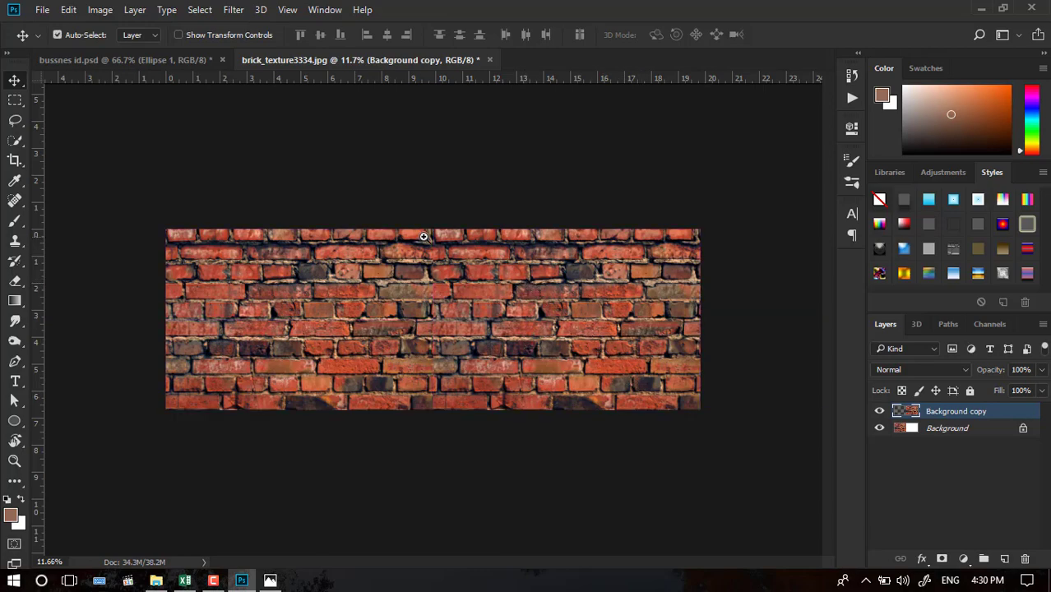
Inspect the seam between brick copies, reset colours to black and white, and toggle the copy's visibility.
{"action": "key", "text": "ctrl+plus"}
{"action": "key", "text": "ctrl+plus"}
{"action": "key", "text": "ctrl+plus"}
{"action": "scroll", "coordinate": [481, 249], "scroll_direction": "up", "scroll_amount": 3}
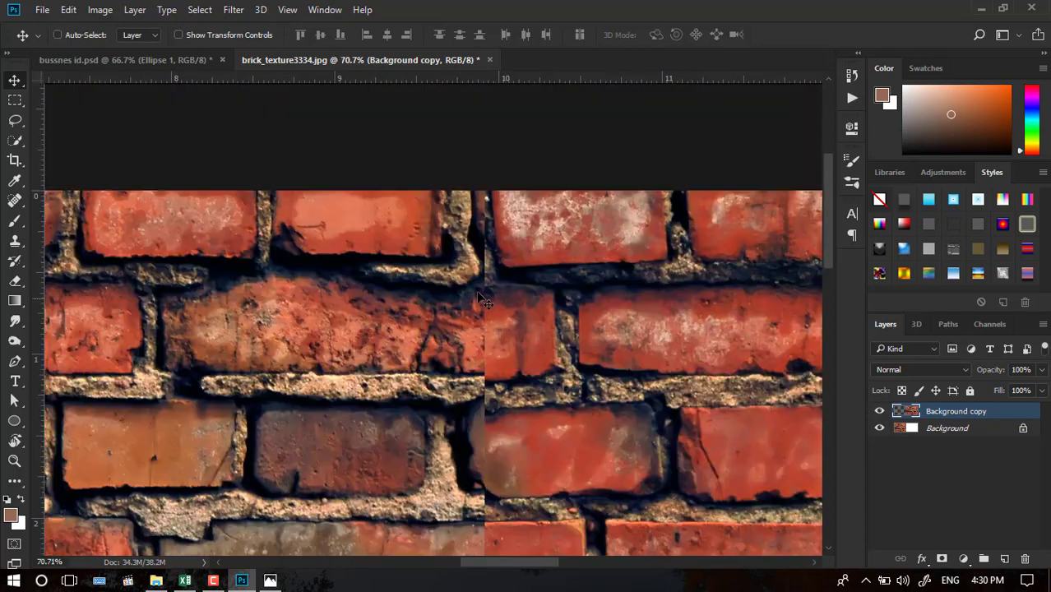
{"action": "scroll", "coordinate": [478, 292], "scroll_direction": "down", "scroll_amount": 2}
{"action": "key", "text": "c"}
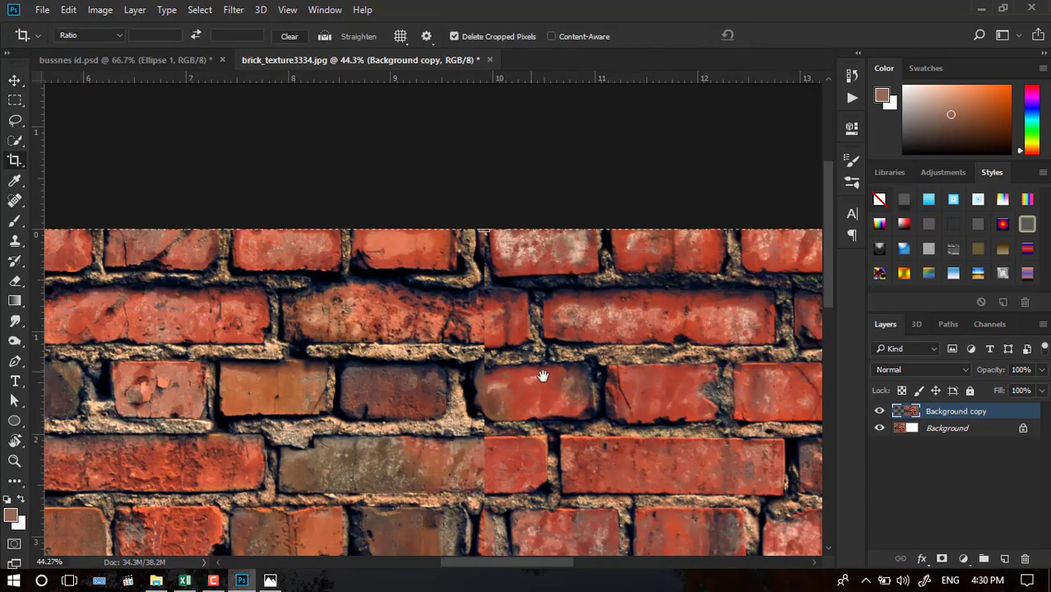
{"action": "left_click_drag", "start_coordinate": [543, 376], "coordinate": [511, 281]}
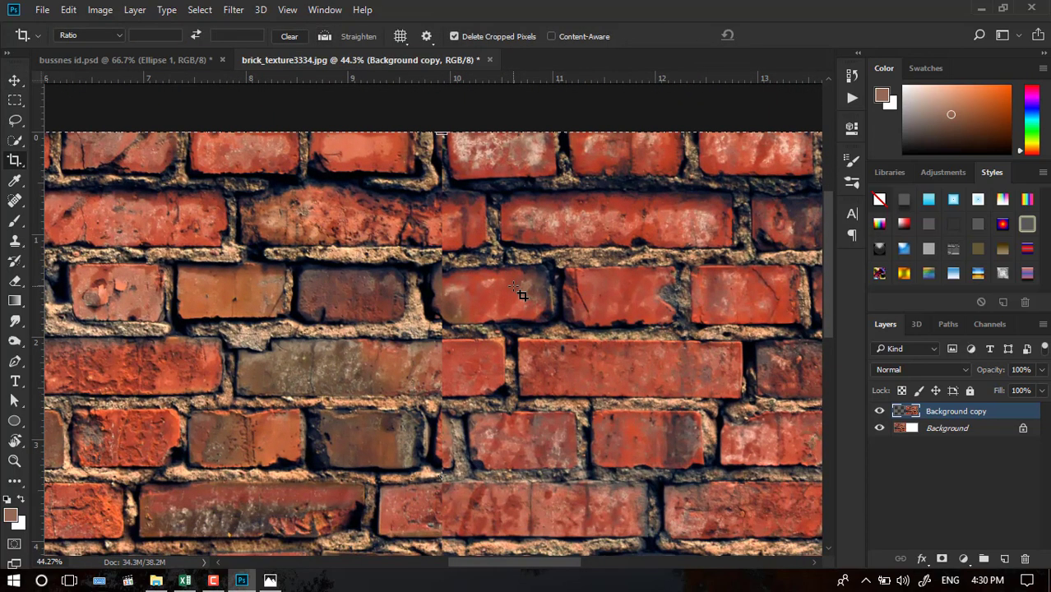
{"action": "scroll", "coordinate": [484, 249], "scroll_direction": "down", "scroll_amount": 4}
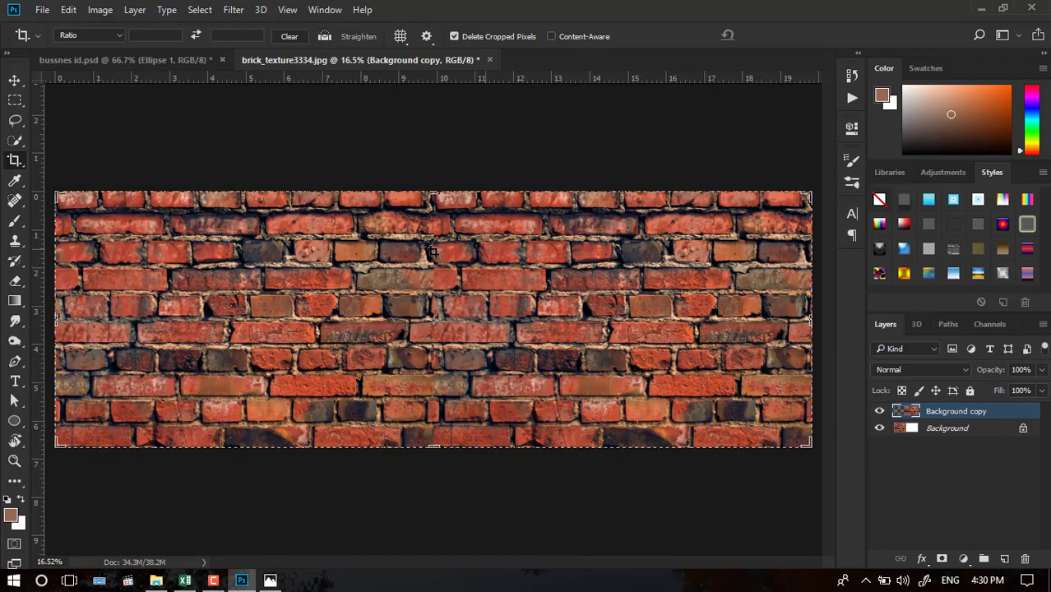
{"action": "key", "text": "d"}
{"action": "key", "text": "v"}
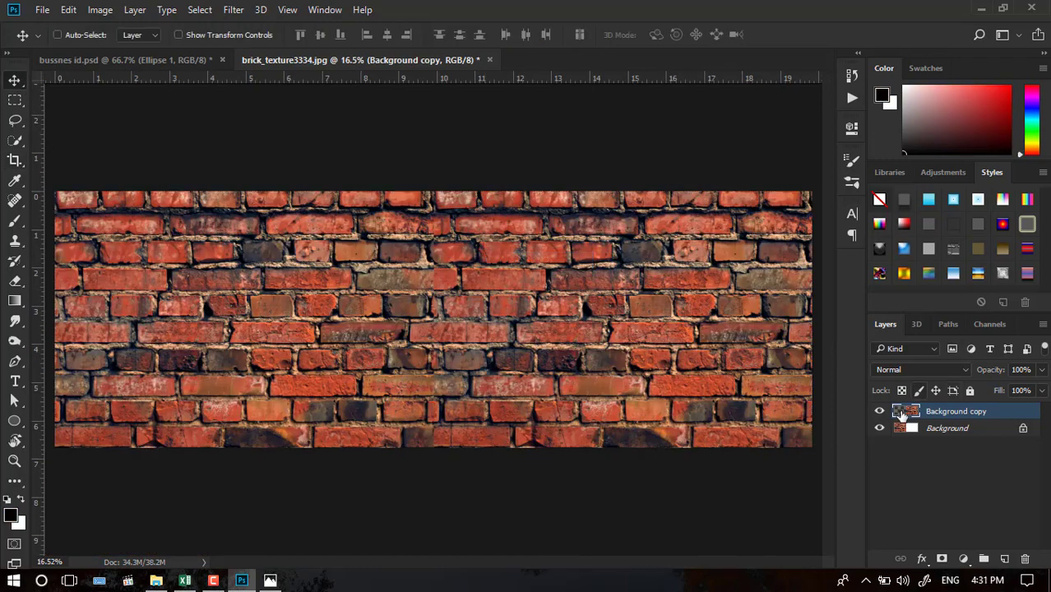
{"action": "left_click", "coordinate": [879, 411]}
{"action": "left_click", "coordinate": [880, 411]}
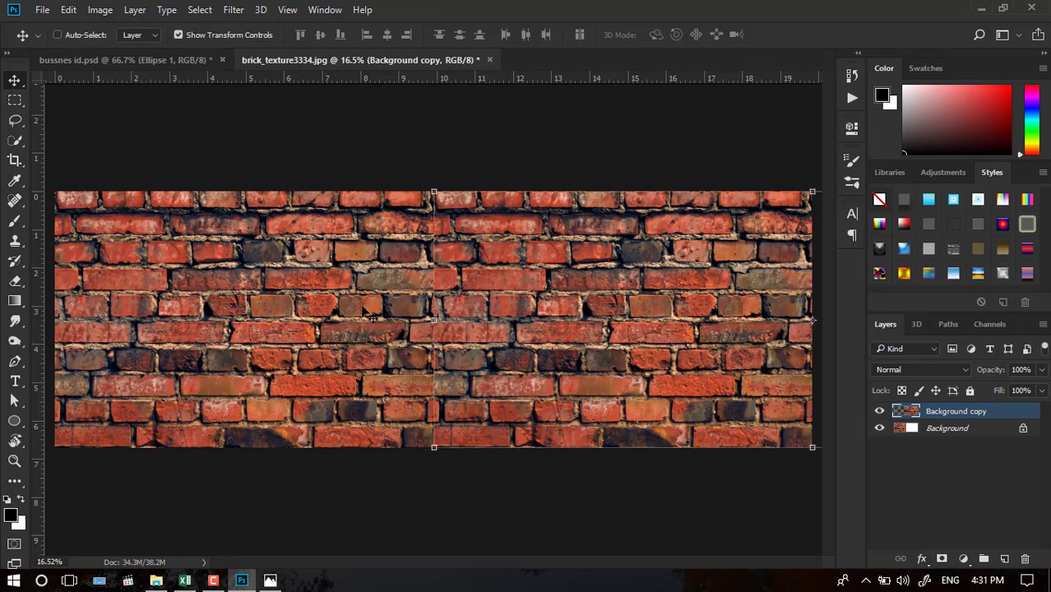
Stretch the Background copy to about 103% width over the seam.
{"action": "key", "text": "ctrl+t"}
{"action": "left_click_drag", "start_coordinate": [427, 319], "coordinate": [414, 319]}
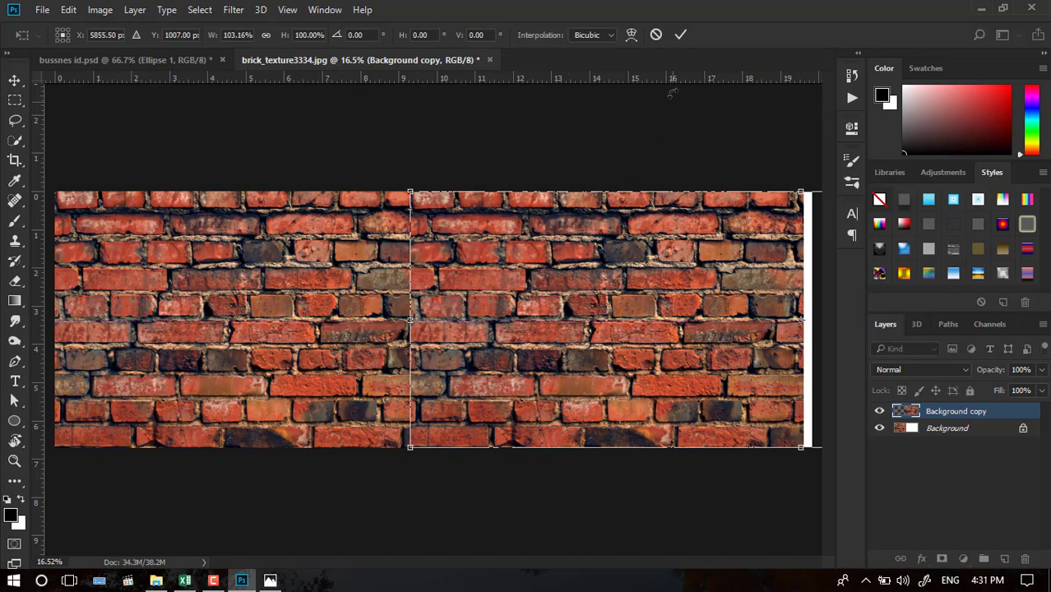
{"action": "left_click", "coordinate": [680, 34]}
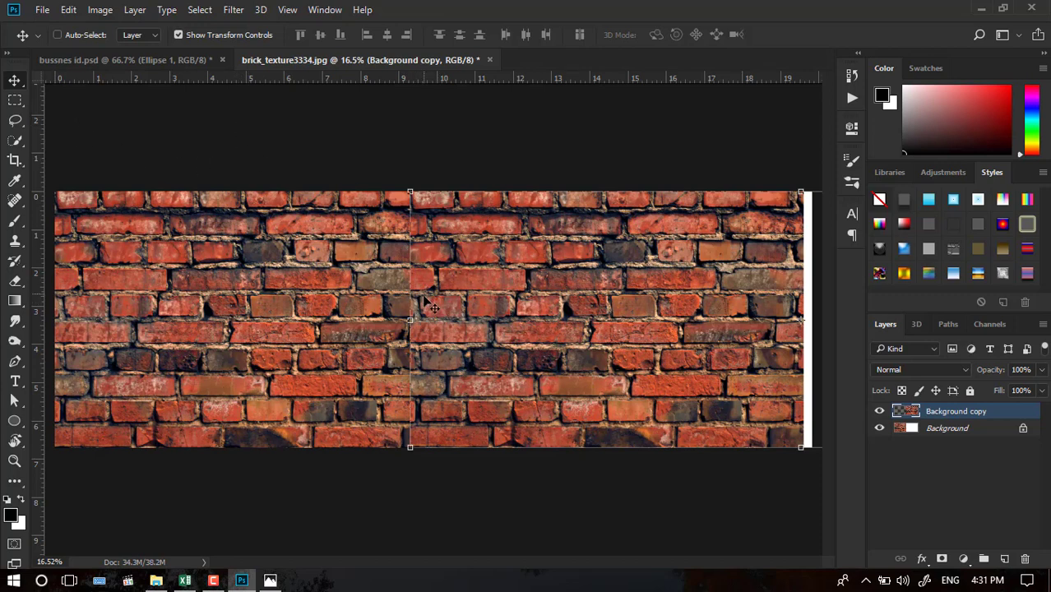
Set up a soft eraser at 0% hardness and 34 px size.
{"action": "left_click", "coordinate": [14, 277]}
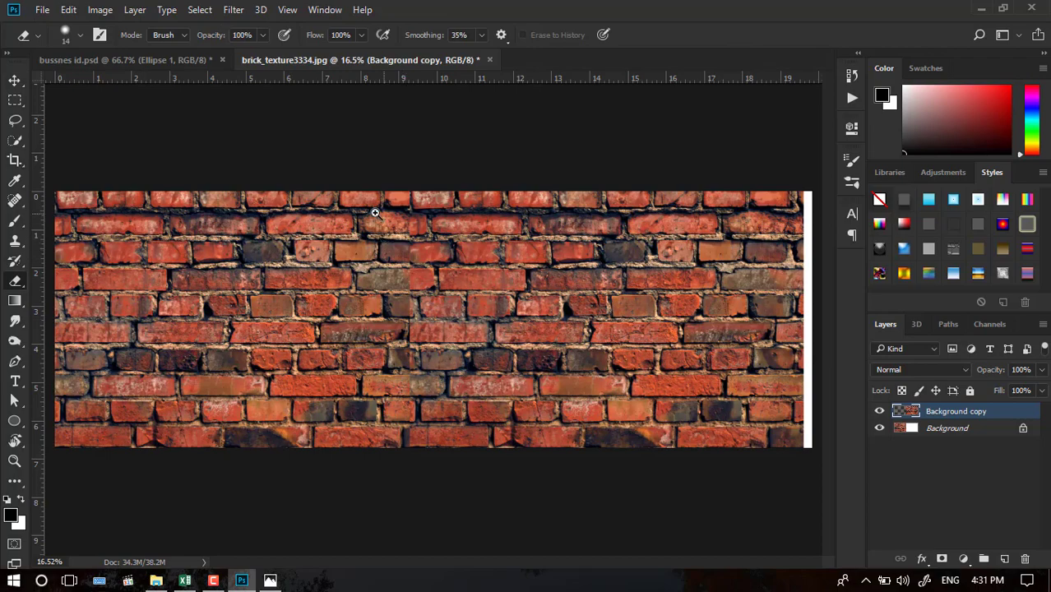
{"action": "scroll", "coordinate": [349, 205], "scroll_direction": "up", "scroll_amount": 5}
{"action": "scroll", "coordinate": [526, 198], "scroll_direction": "up", "scroll_amount": 3}
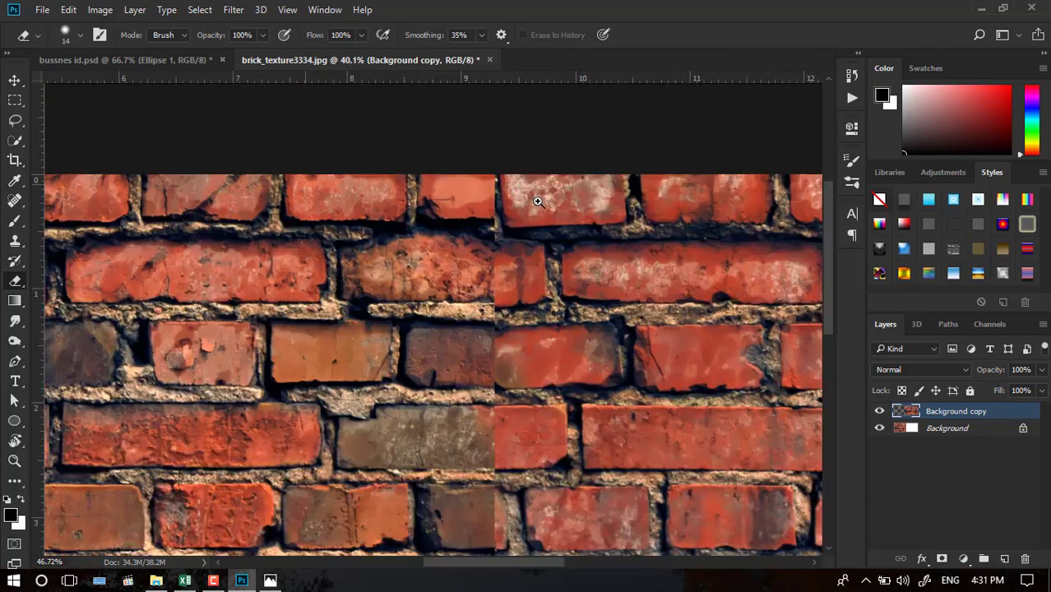
{"action": "scroll", "coordinate": [504, 220], "scroll_direction": "up", "scroll_amount": 2}
{"action": "right_click", "coordinate": [447, 220]}
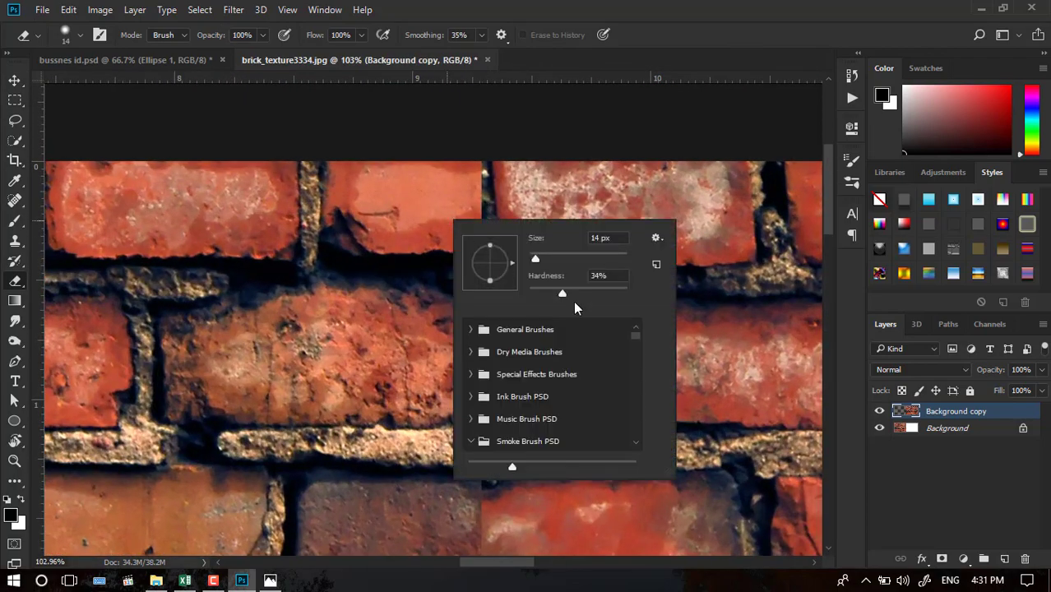
{"action": "left_click_drag", "start_coordinate": [526, 291], "coordinate": [527, 280]}
{"action": "left_click", "coordinate": [545, 261]}
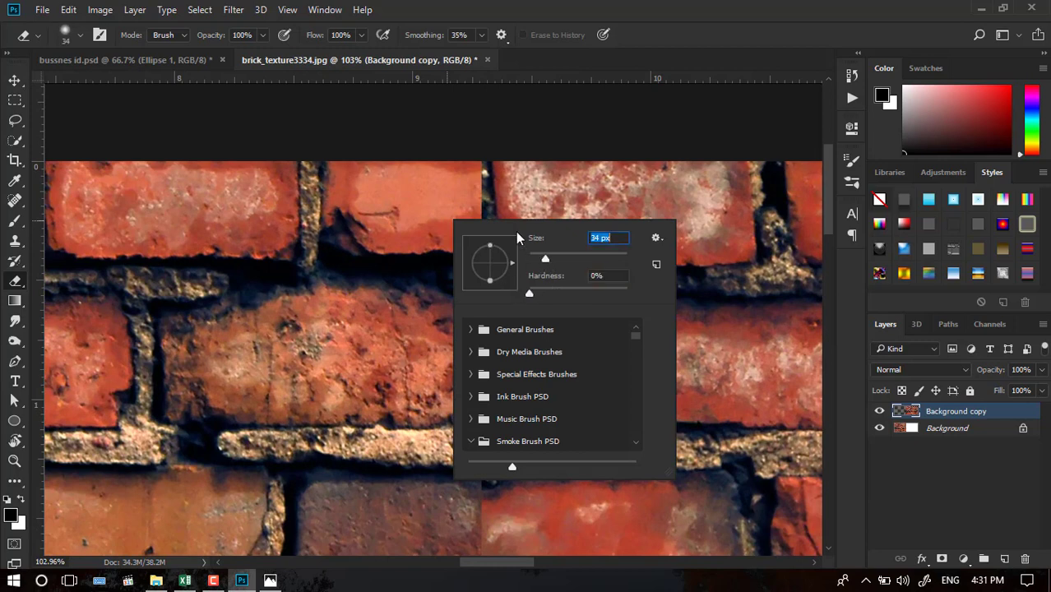
{"action": "left_click", "coordinate": [477, 173]}
Erase along the vertical seam to blend the brick copies, then fit the image on screen.
{"action": "mouse_move", "coordinate": [476, 214]}
{"action": "left_mouse_down"}
{"action": "mouse_move", "coordinate": [481, 237]}
{"action": "mouse_move", "coordinate": [482, 200]}
{"action": "mouse_move", "coordinate": [487, 276]}
{"action": "mouse_move", "coordinate": [473, 277]}
{"action": "mouse_move", "coordinate": [486, 255]}
{"action": "mouse_move", "coordinate": [484, 276]}
{"action": "left_mouse_up"}
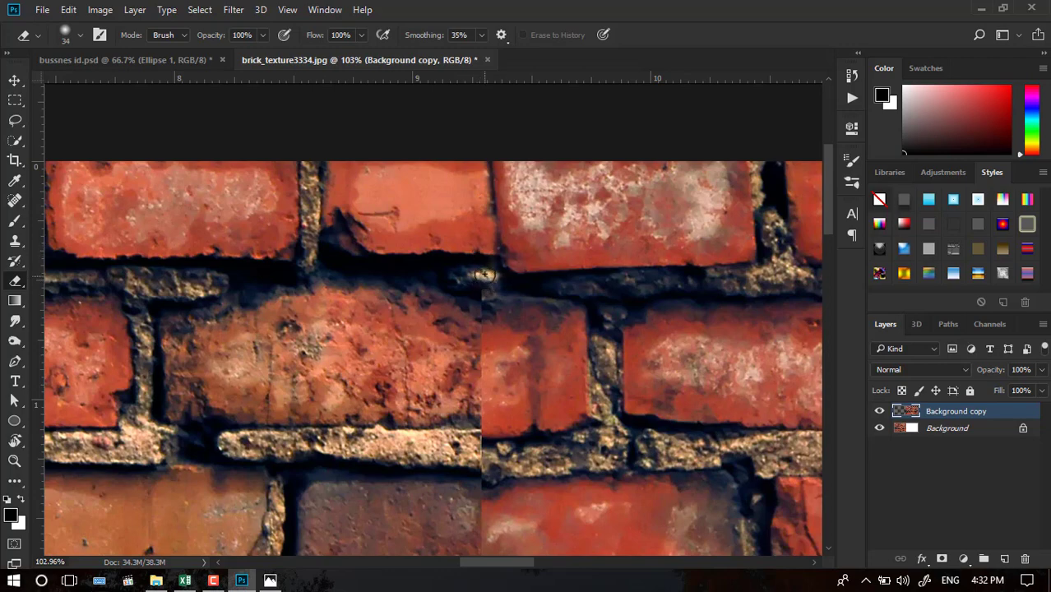
{"action": "scroll", "coordinate": [487, 296], "scroll_direction": "down", "scroll_amount": 3}
{"action": "scroll", "coordinate": [493, 312], "scroll_direction": "down", "scroll_amount": 3}
{"action": "scroll", "coordinate": [574, 331], "scroll_direction": "down", "scroll_amount": 3}
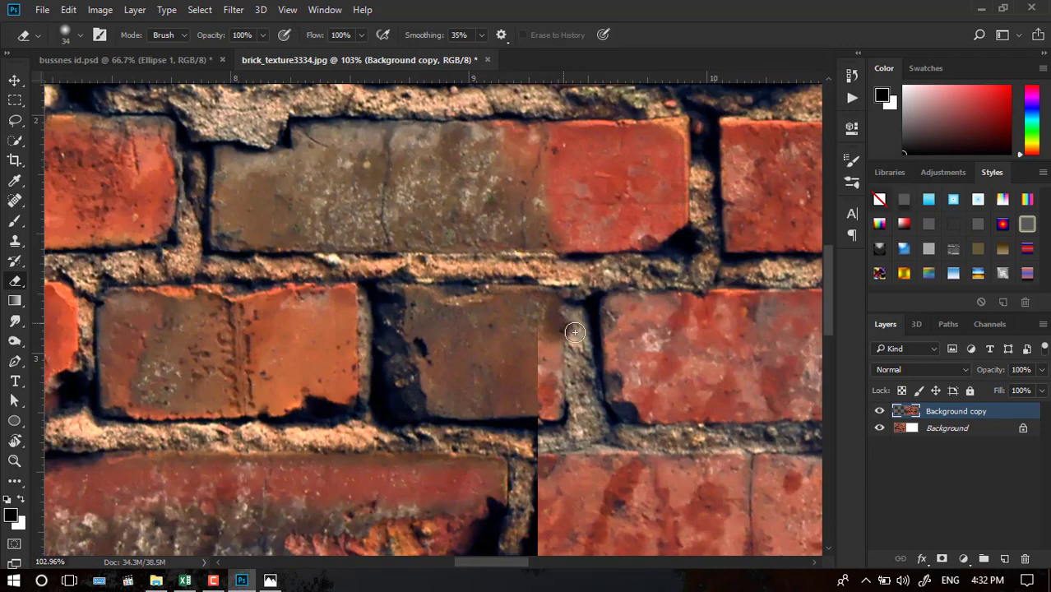
{"action": "scroll", "coordinate": [545, 317], "scroll_direction": "down", "scroll_amount": 3}
{"action": "scroll", "coordinate": [493, 322], "scroll_direction": "down", "scroll_amount": 3}
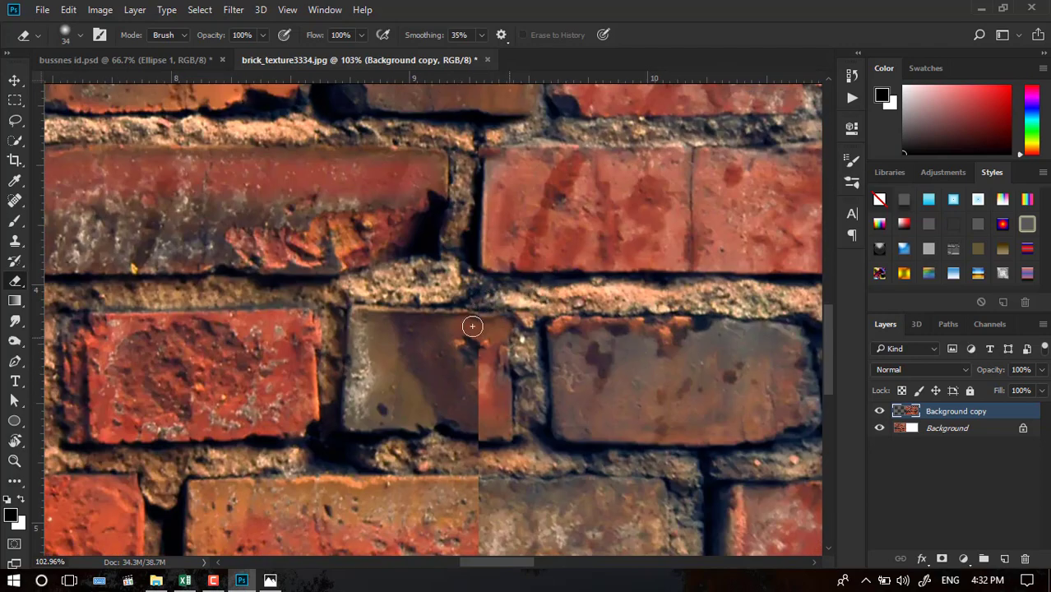
{"action": "left_click_drag", "start_coordinate": [472, 326], "coordinate": [500, 307]}
{"action": "scroll", "coordinate": [500, 308], "scroll_direction": "down", "scroll_amount": 3}
{"action": "left_click_drag", "start_coordinate": [526, 246], "coordinate": [536, 475]}
{"action": "scroll", "coordinate": [523, 251], "scroll_direction": "down", "scroll_amount": 3}
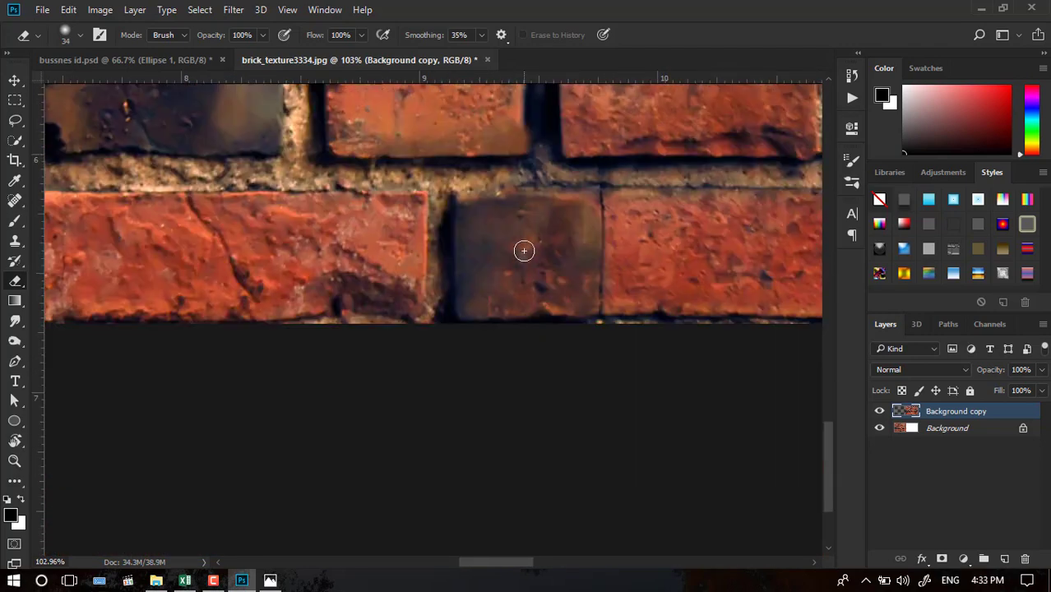
{"action": "right_click", "coordinate": [520, 214]}
{"action": "left_click", "coordinate": [568, 225]}
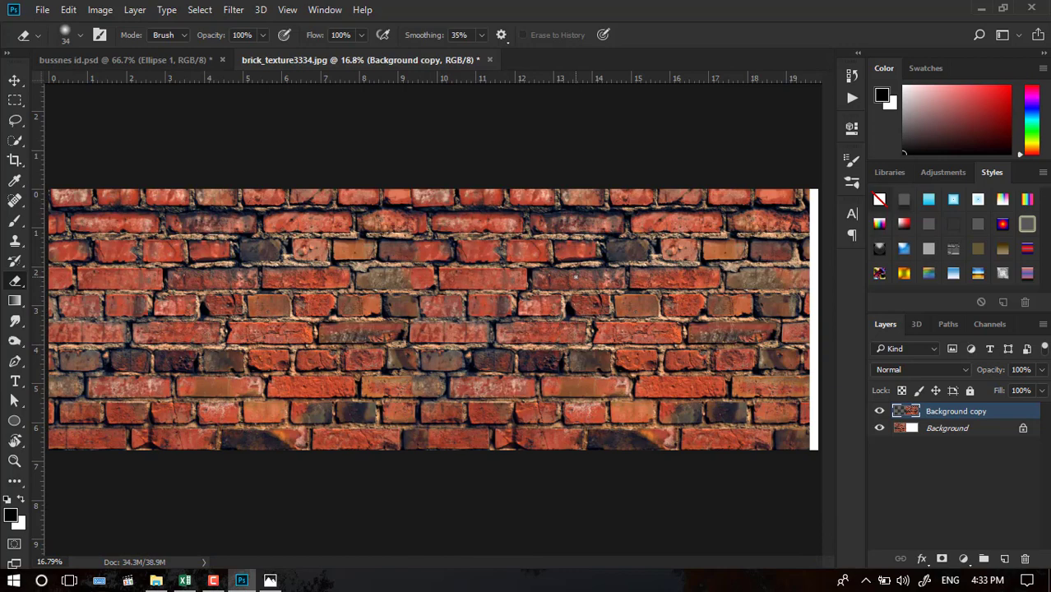
Unlock the Background layer and group both brick layers into Group 1.
{"action": "left_click", "coordinate": [881, 413]}
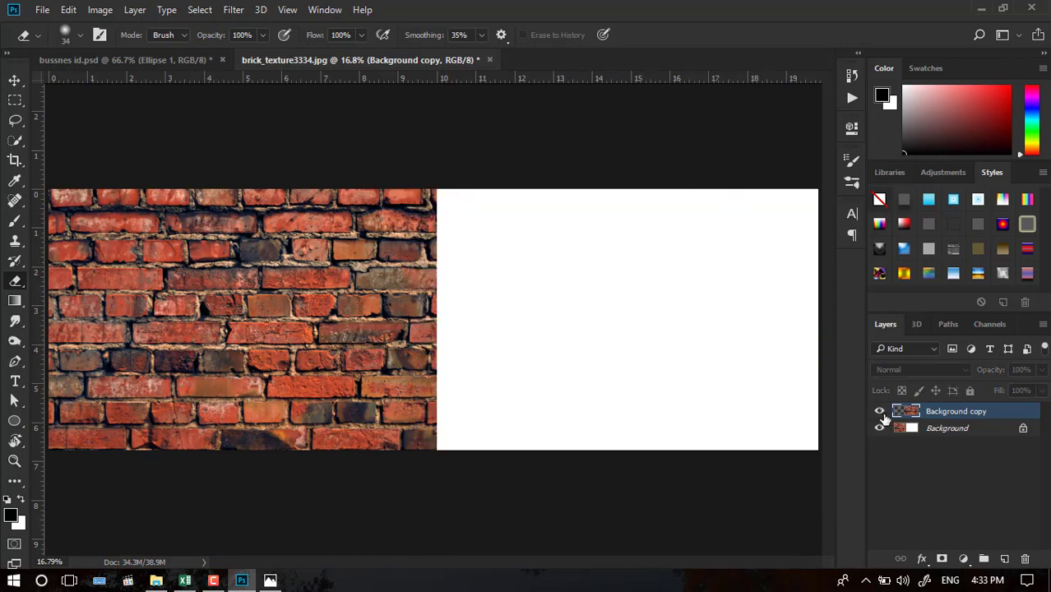
{"action": "left_click", "coordinate": [879, 411]}
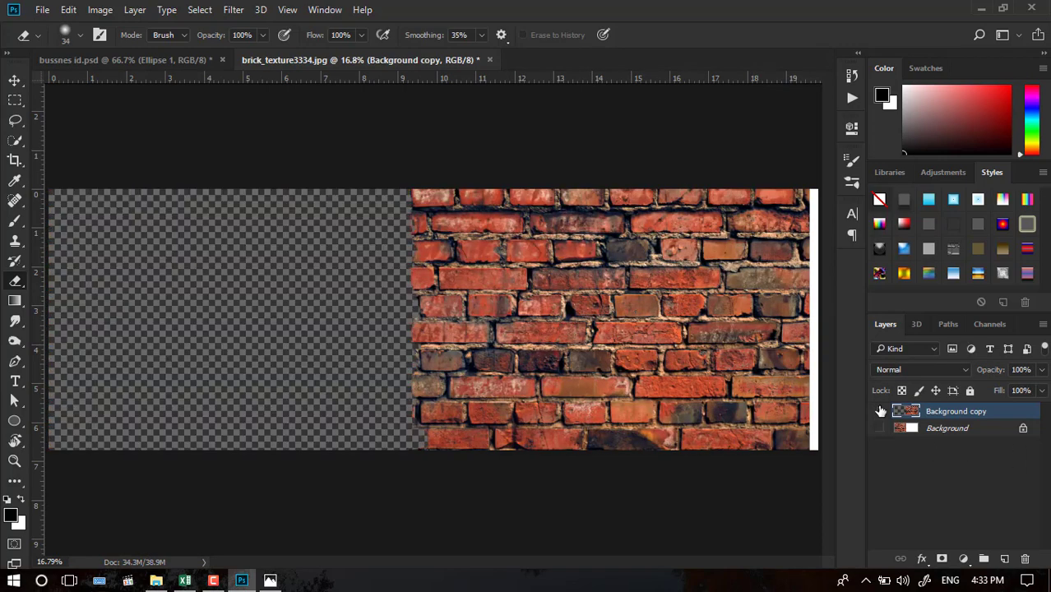
{"action": "left_click", "coordinate": [880, 411]}
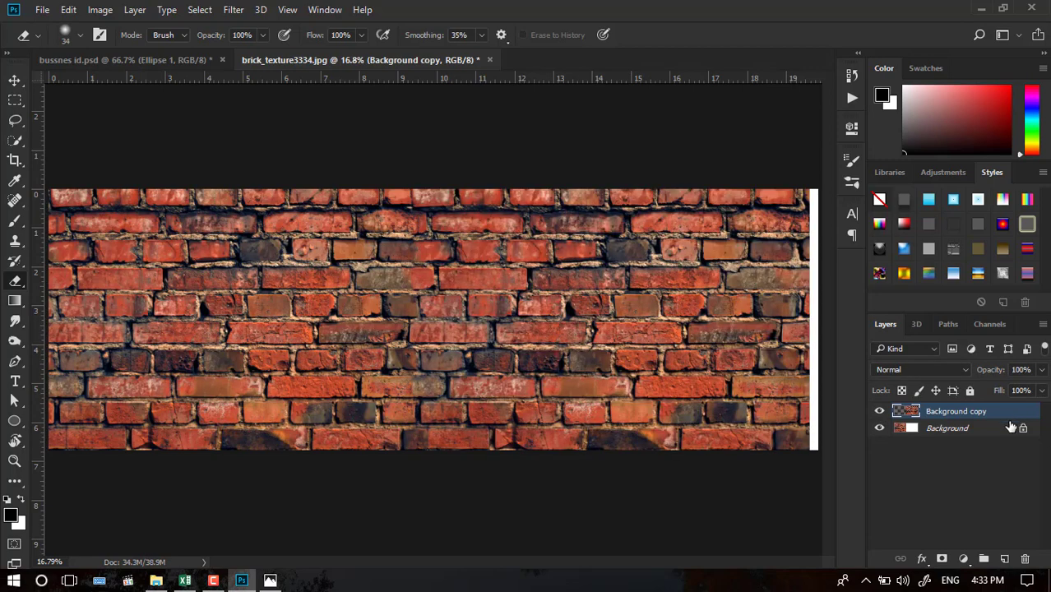
{"action": "left_click", "coordinate": [1023, 432]}
{"action": "left_click", "coordinate": [983, 413], "text": "shift"}
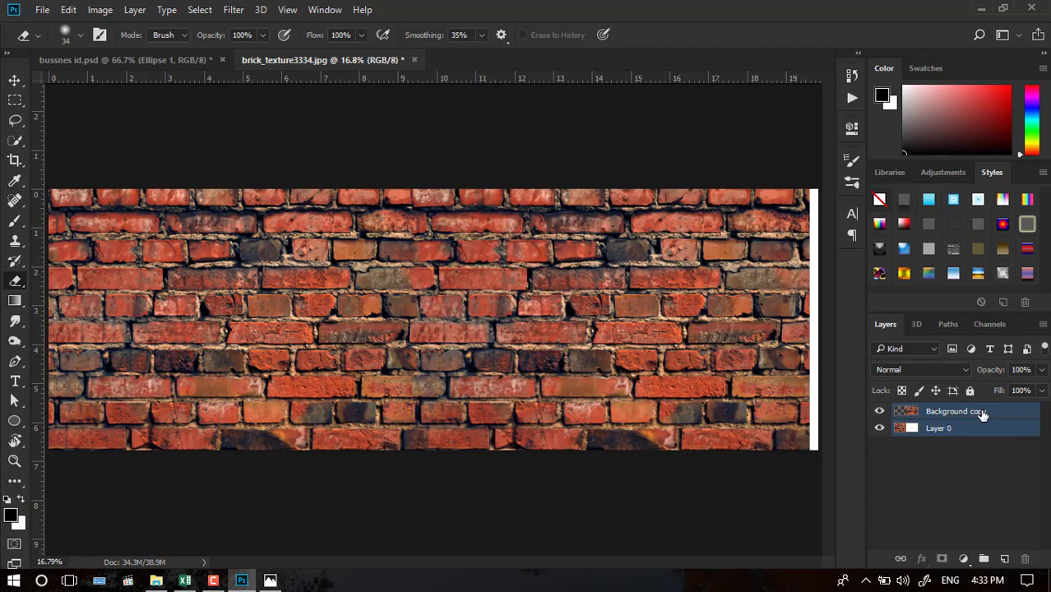
{"action": "key", "text": "ctrl+g"}
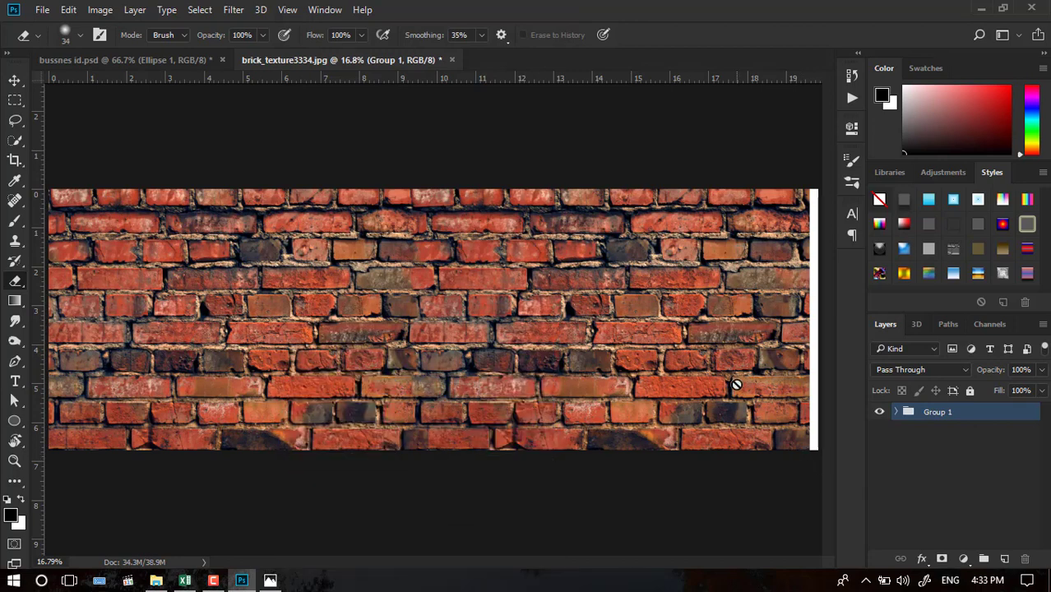
Crop away the white strip at the canvas's right edge and fit the wall on screen.
{"action": "right_click", "coordinate": [540, 272]}
{"action": "key", "text": "Escape"}
{"action": "scroll", "coordinate": [399, 255], "scroll_direction": "down", "scroll_amount": 1}
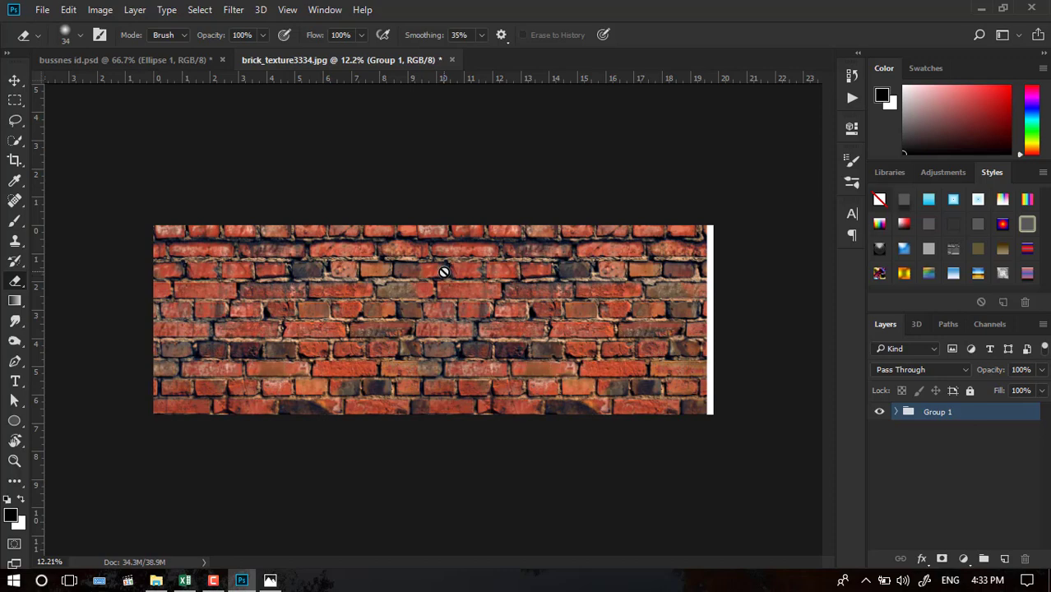
{"action": "key", "text": "c"}
{"action": "left_click_drag", "start_coordinate": [711, 320], "coordinate": [705, 323]}
{"action": "key", "text": "Return"}
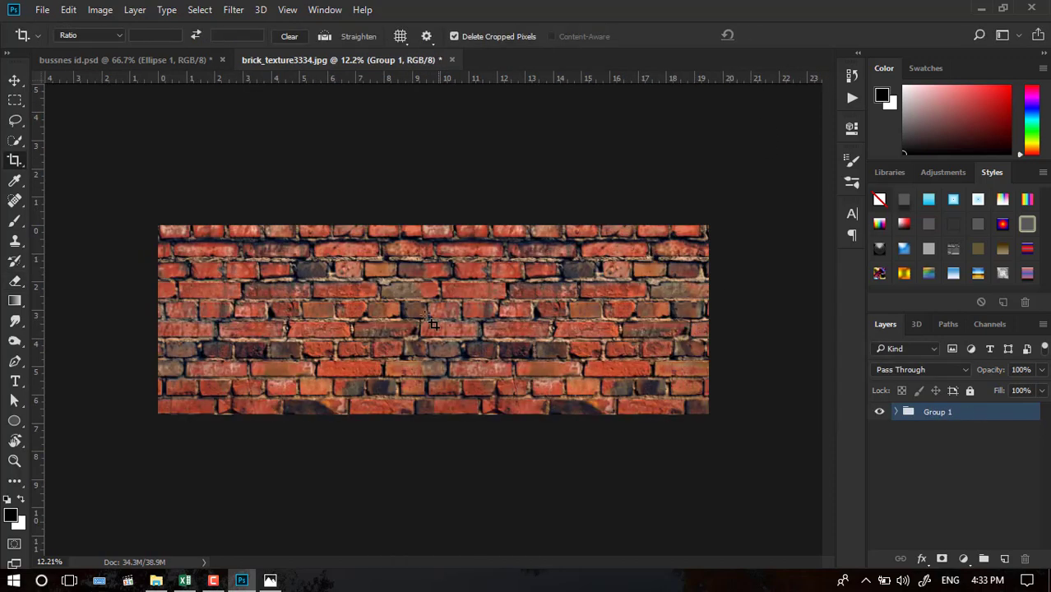
{"action": "right_click", "coordinate": [413, 304]}
{"action": "left_click", "coordinate": [444, 306]}
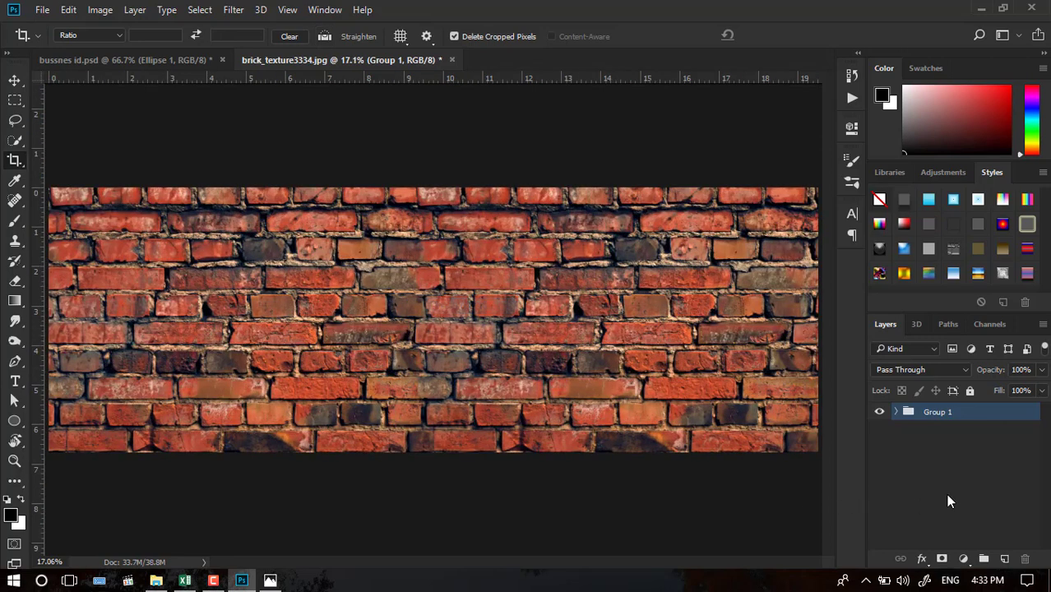
Expand Group 1 and toggle its layers to check the bricks cover the canvas.
{"action": "left_click", "coordinate": [881, 414]}
{"action": "left_click", "coordinate": [896, 412]}
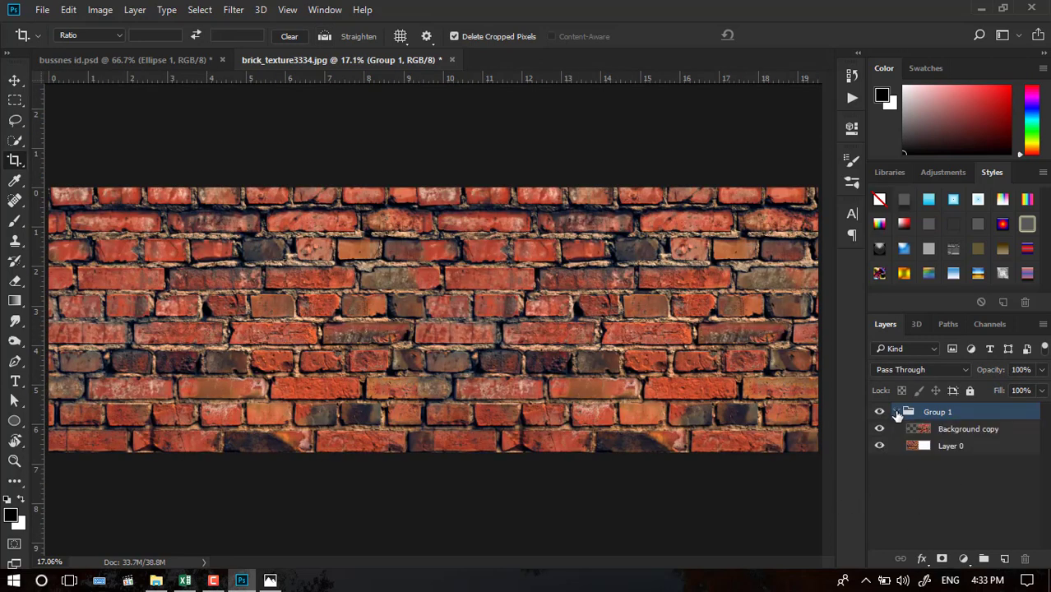
{"action": "left_click", "coordinate": [934, 433]}
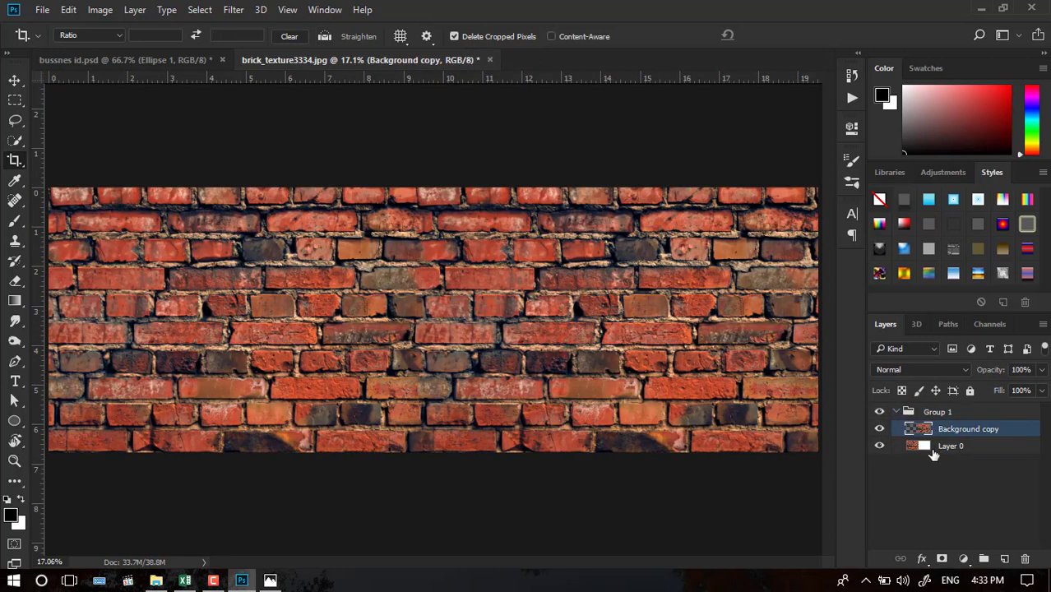
{"action": "left_click", "coordinate": [879, 428]}
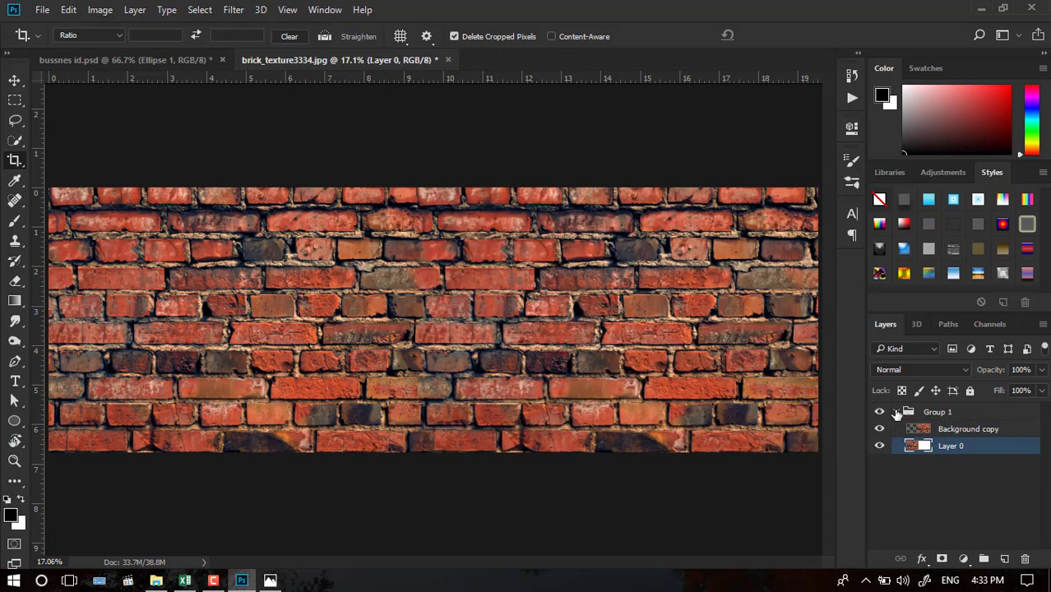
{"action": "left_click", "coordinate": [896, 412]}
{"action": "right_click", "coordinate": [587, 303]}
{"action": "left_click", "coordinate": [593, 308]}
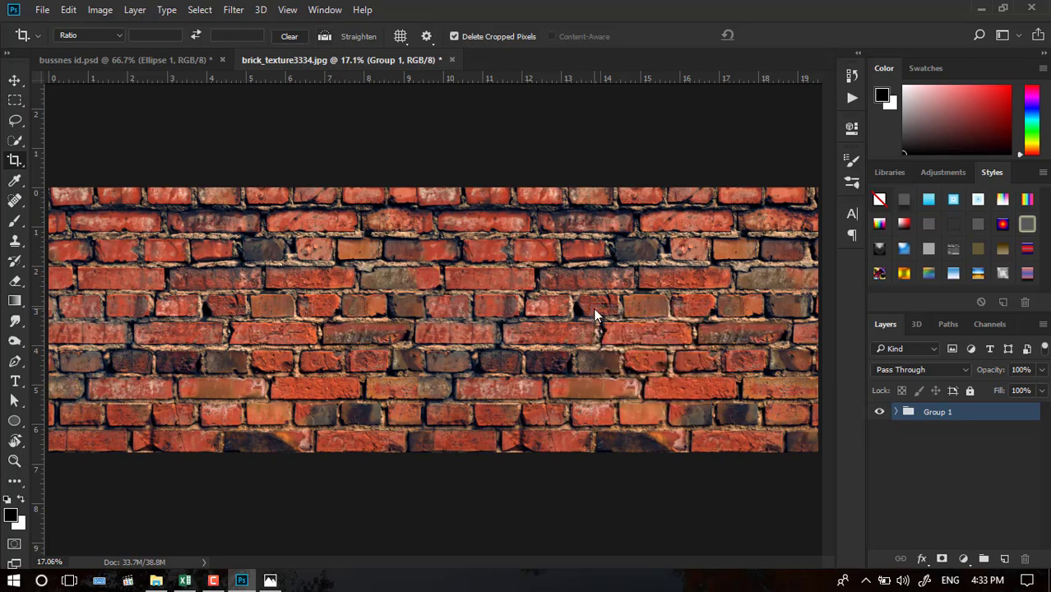
Rename Group 1 to BG and add a Black & White adjustment layer above it.
{"action": "double_click", "coordinate": [952, 417]}
{"action": "type", "text": "G"}
{"action": "left_click", "coordinate": [954, 463]}
{"action": "left_click", "coordinate": [955, 424]}
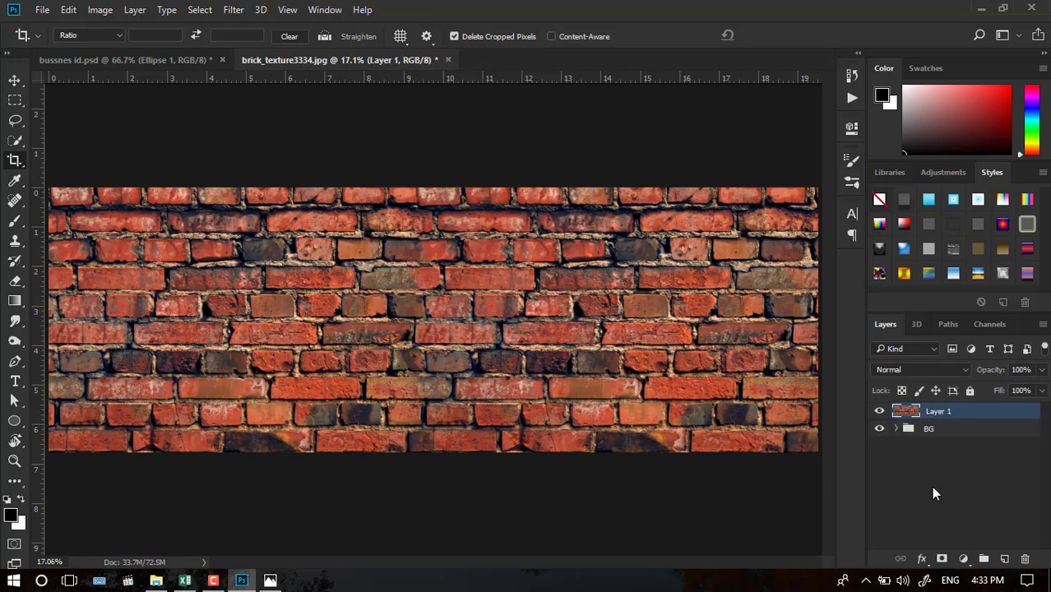
{"action": "left_click", "coordinate": [963, 558]}
{"action": "left_click", "coordinate": [958, 413]}
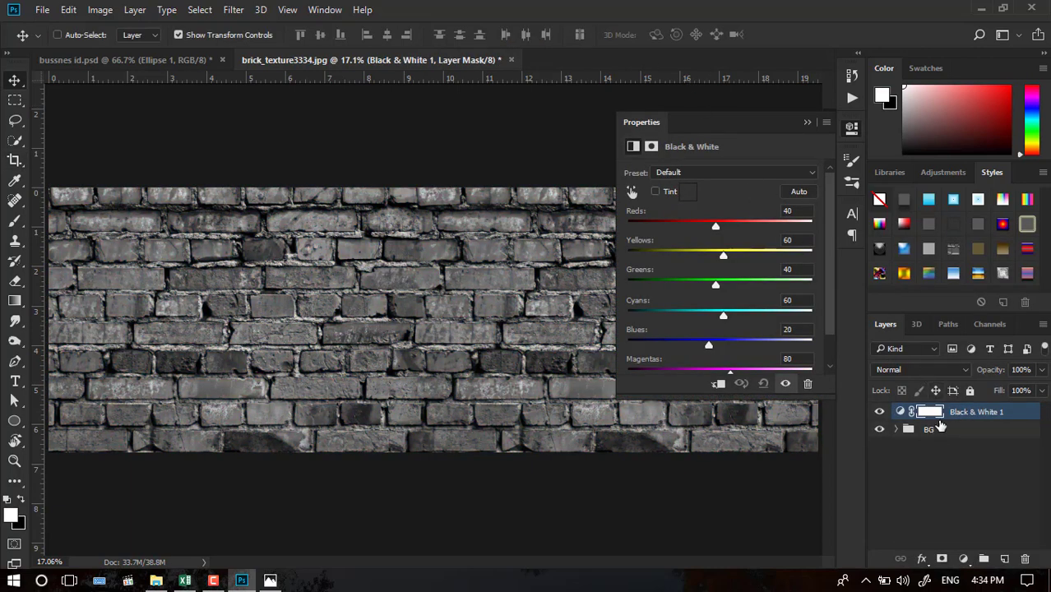
Collapse the Black & White Properties panel and bring up the Open dialog.
{"action": "left_click", "coordinate": [806, 124]}
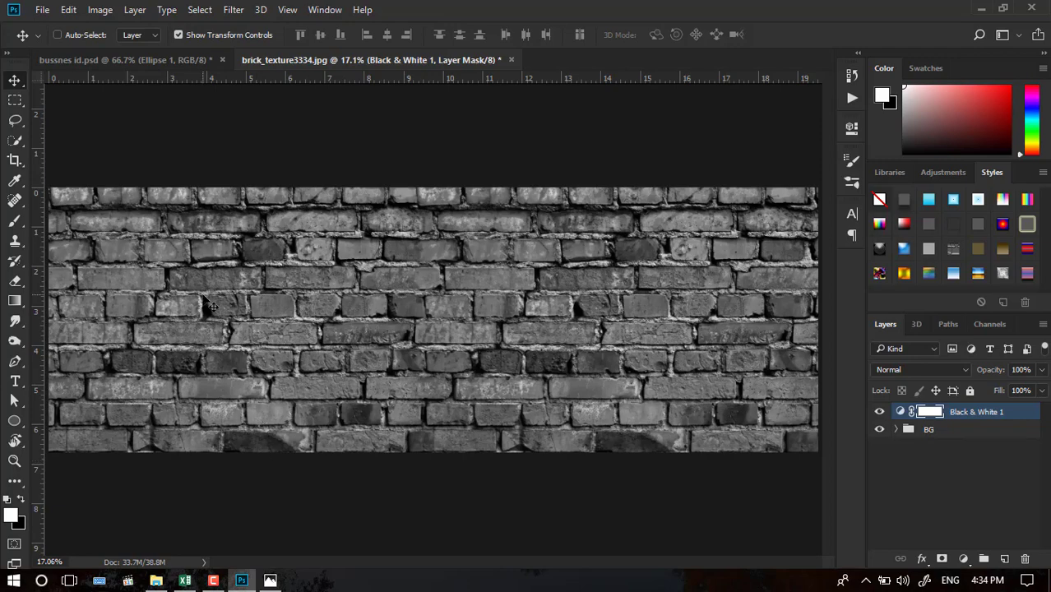
{"action": "key", "text": "ctrl+o"}
Open t.psd from Local Disk (F:) and drag the cut-out portrait onto the gray brick wall.
{"action": "left_click", "coordinate": [97, 381]}
{"action": "left_click", "coordinate": [69, 269]}
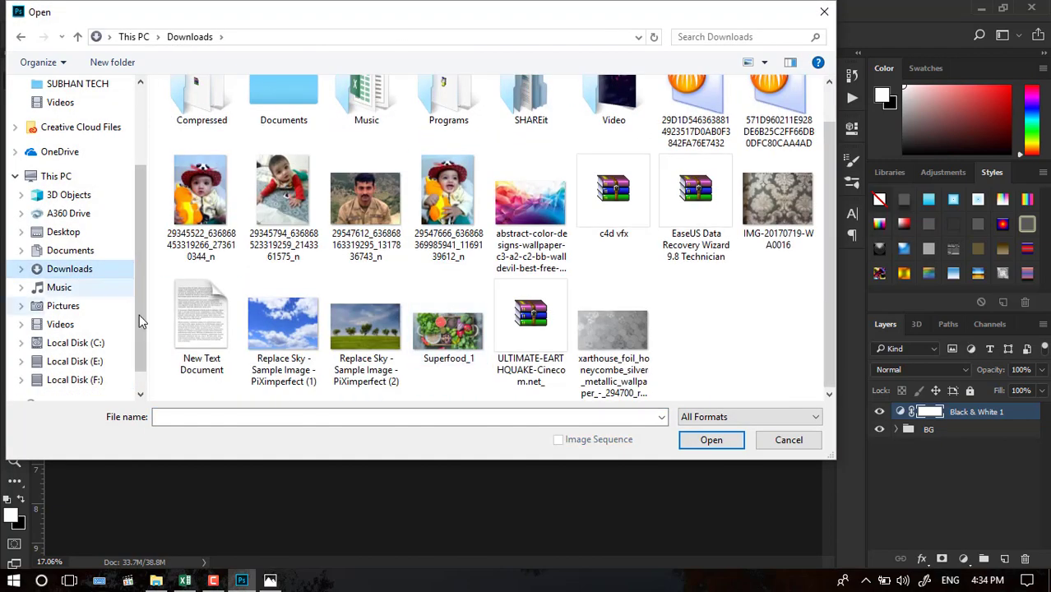
{"action": "scroll", "coordinate": [612, 350], "scroll_direction": "down", "scroll_amount": 2}
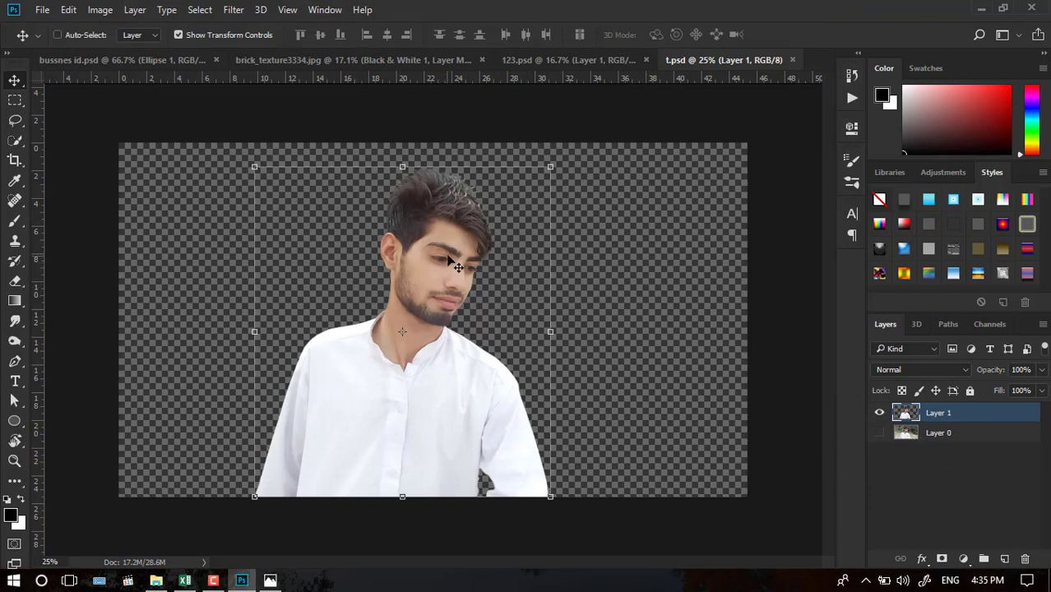
{"action": "left_click_drag", "start_coordinate": [448, 258], "coordinate": [350, 265]}
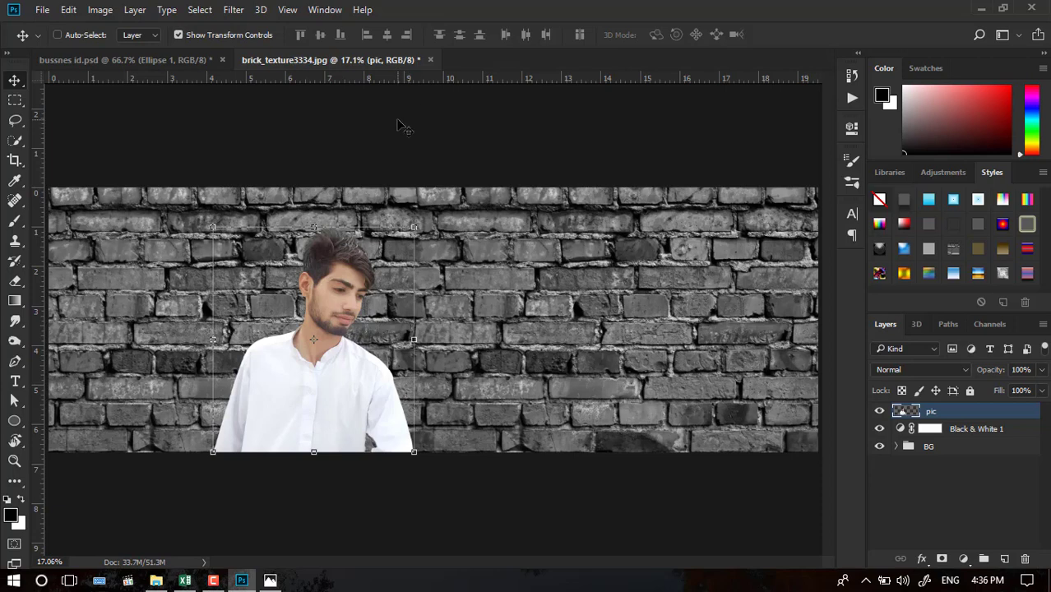
Hide the Black & White adjustment and BG brick group so only the portrait shows.
{"action": "left_click", "coordinate": [235, 11]}
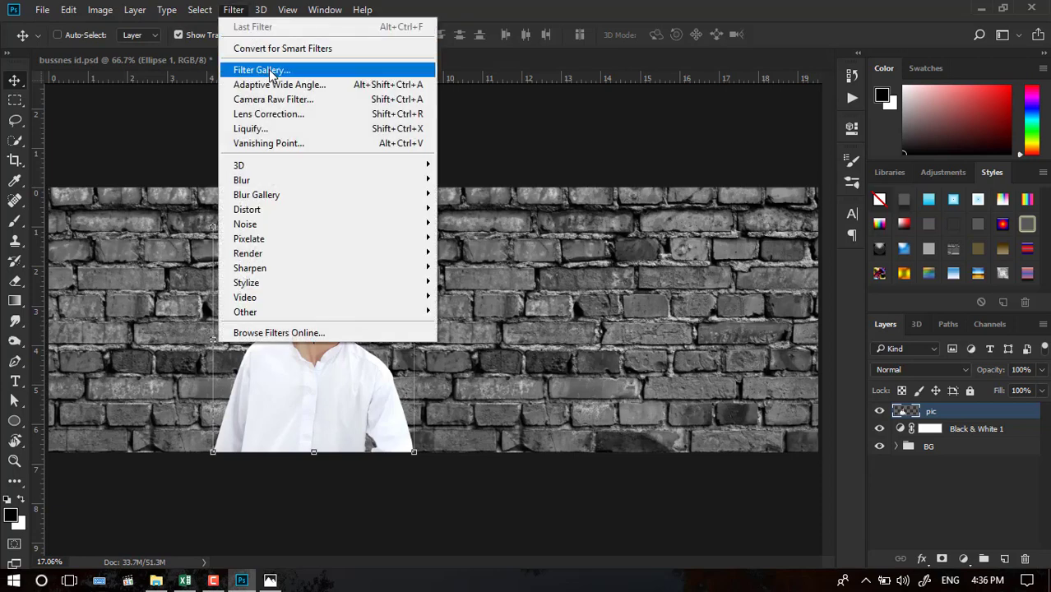
{"action": "left_click", "coordinate": [879, 429]}
{"action": "left_click", "coordinate": [879, 447]}
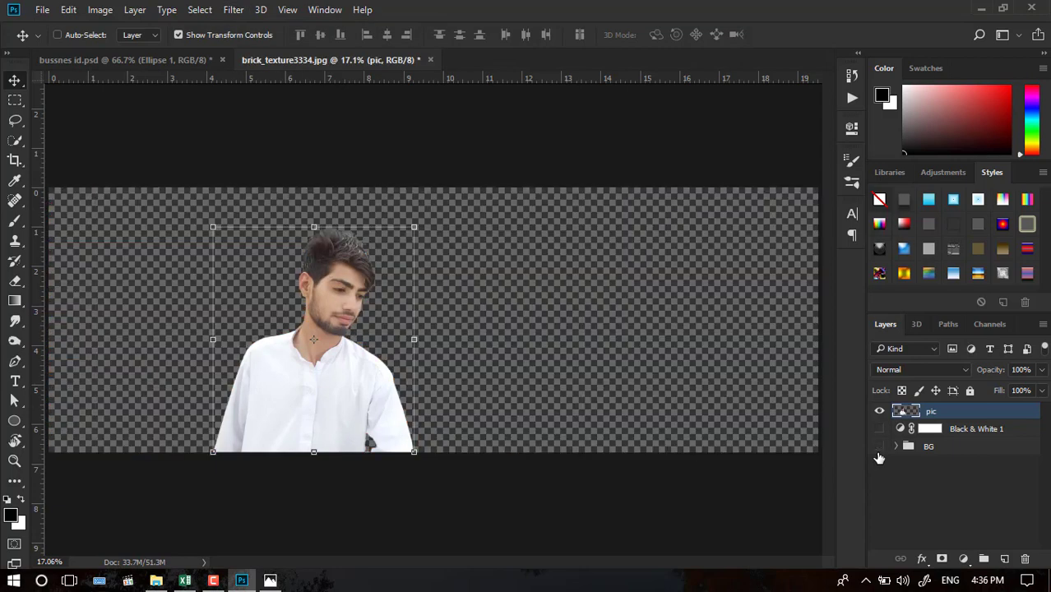
{"action": "left_click", "coordinate": [234, 10]}
{"action": "left_click", "coordinate": [283, 70]}
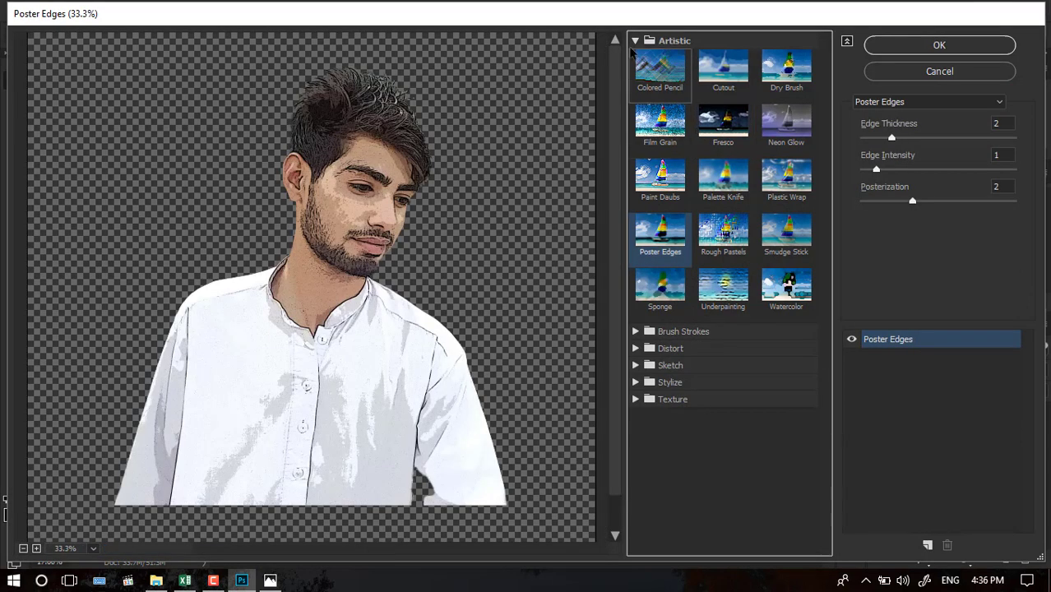
Preview the Bas Relief, Photocopy, Fresco and Palette Knife filters on the portrait.
{"action": "left_click", "coordinate": [636, 41]}
{"action": "left_click", "coordinate": [640, 91]}
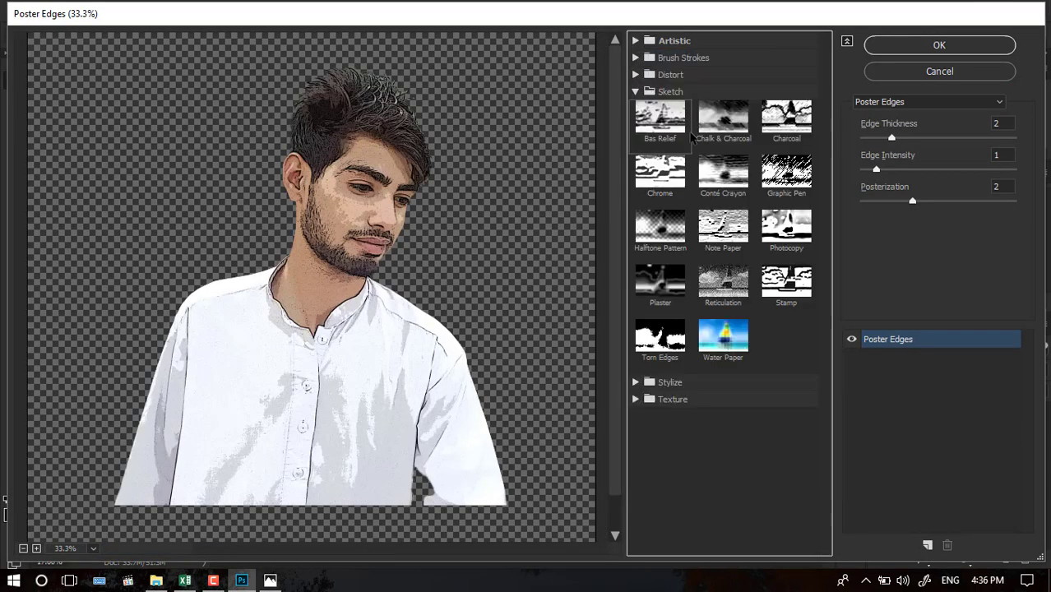
{"action": "left_click", "coordinate": [662, 120]}
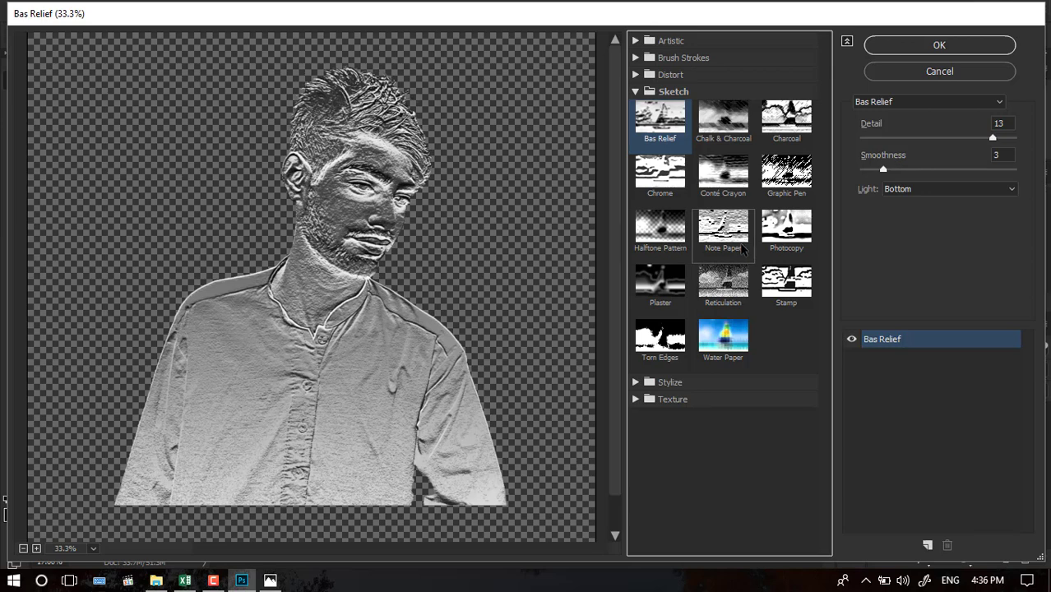
{"action": "left_click", "coordinate": [787, 230]}
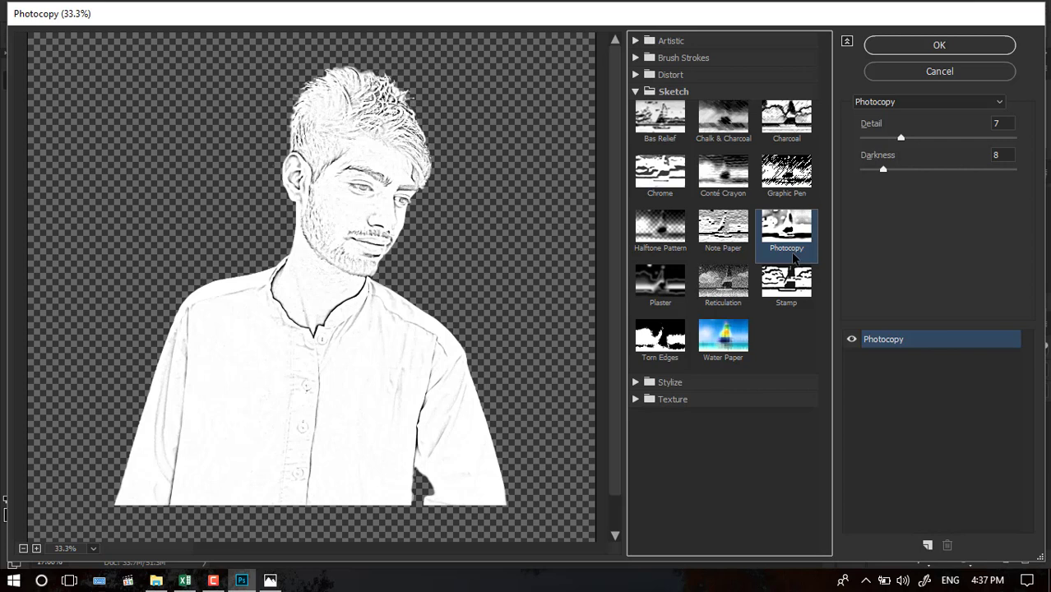
{"action": "left_click", "coordinate": [635, 91]}
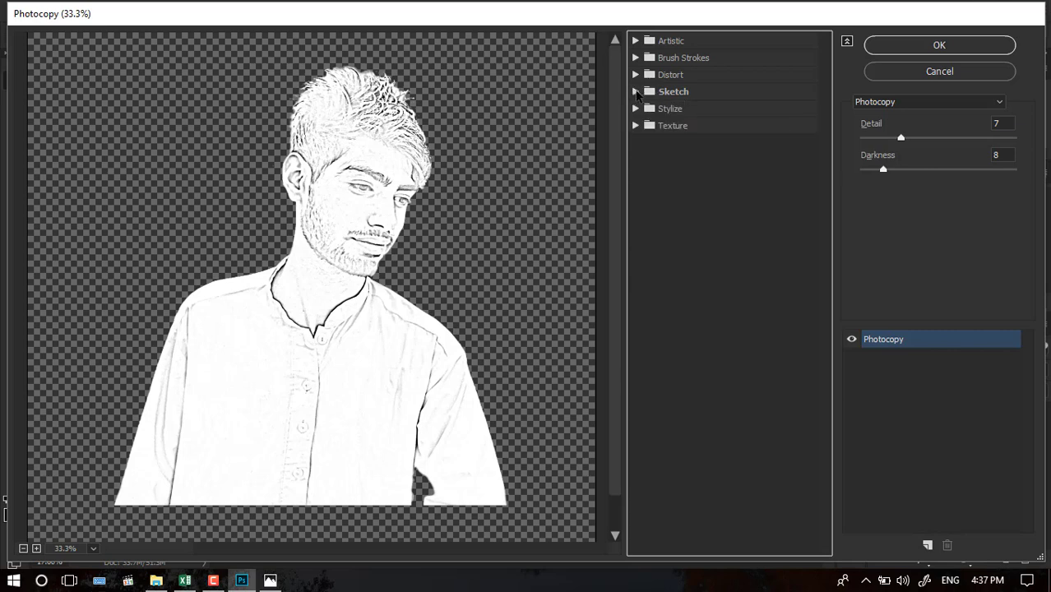
{"action": "left_click", "coordinate": [640, 41]}
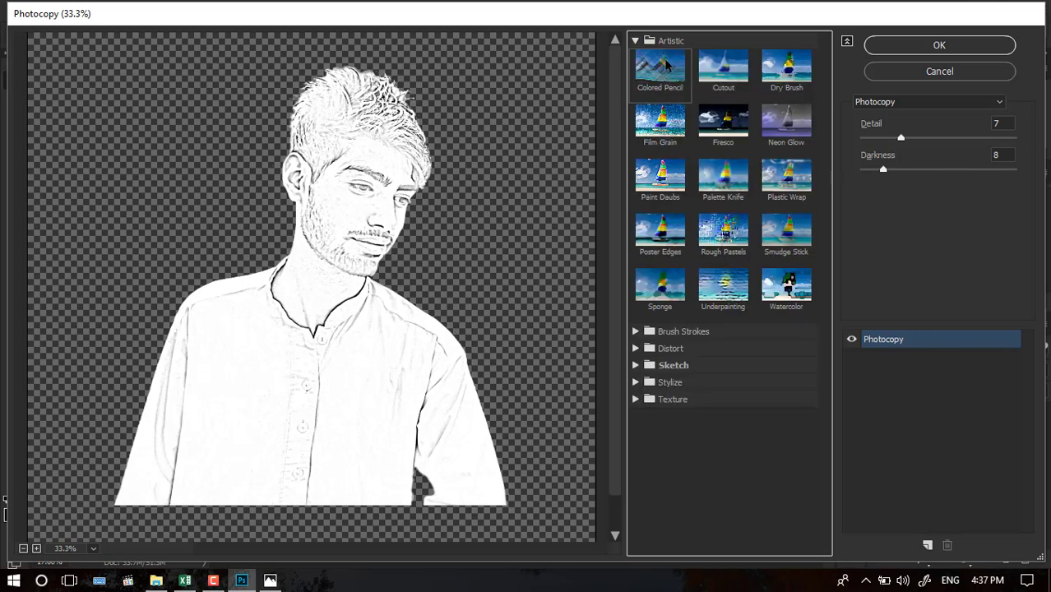
{"action": "left_click", "coordinate": [724, 133]}
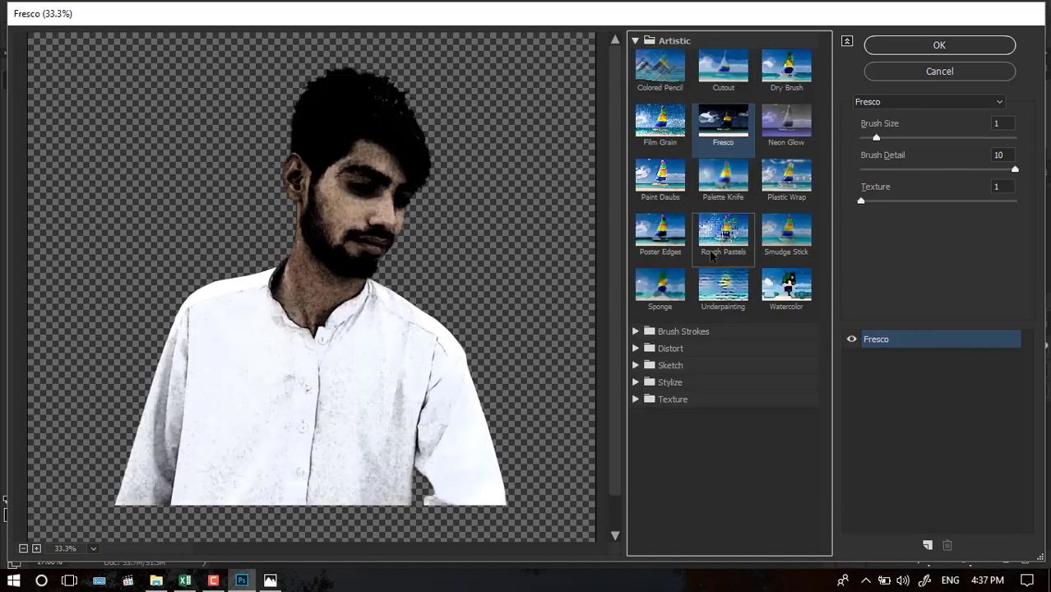
{"action": "left_click", "coordinate": [709, 197]}
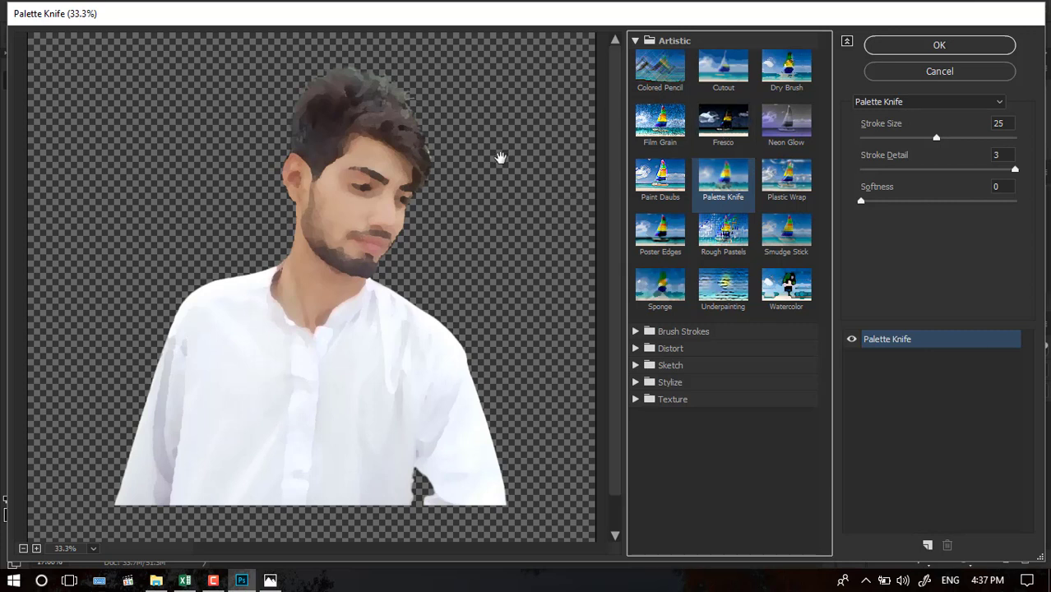
Apply Fresco with Brush Size 1, Brush Detail 10 and Texture 1.
{"action": "left_click", "coordinate": [718, 122]}
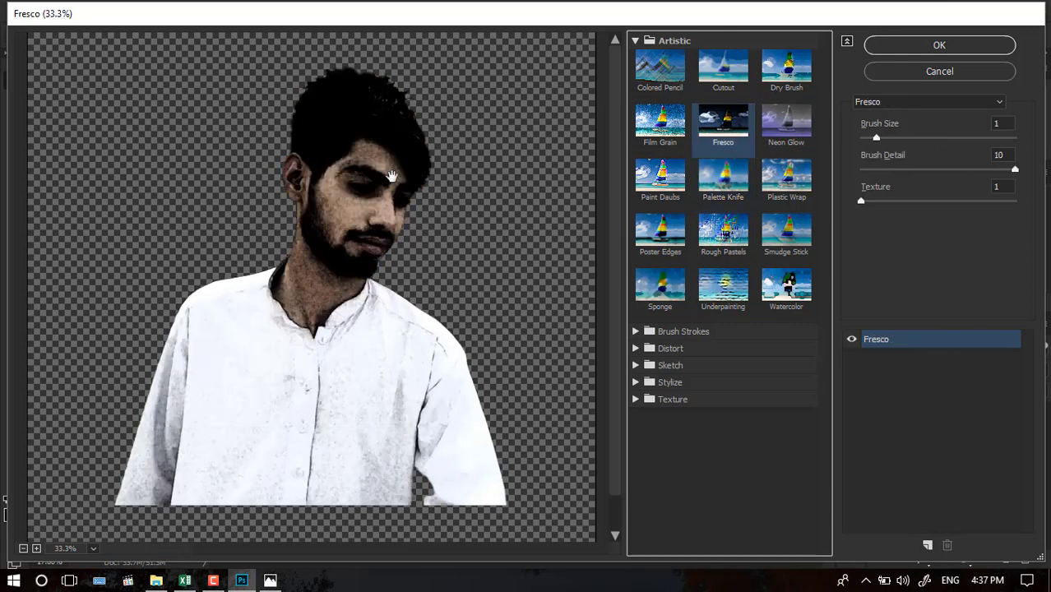
{"action": "left_click_drag", "start_coordinate": [878, 138], "coordinate": [892, 136]}
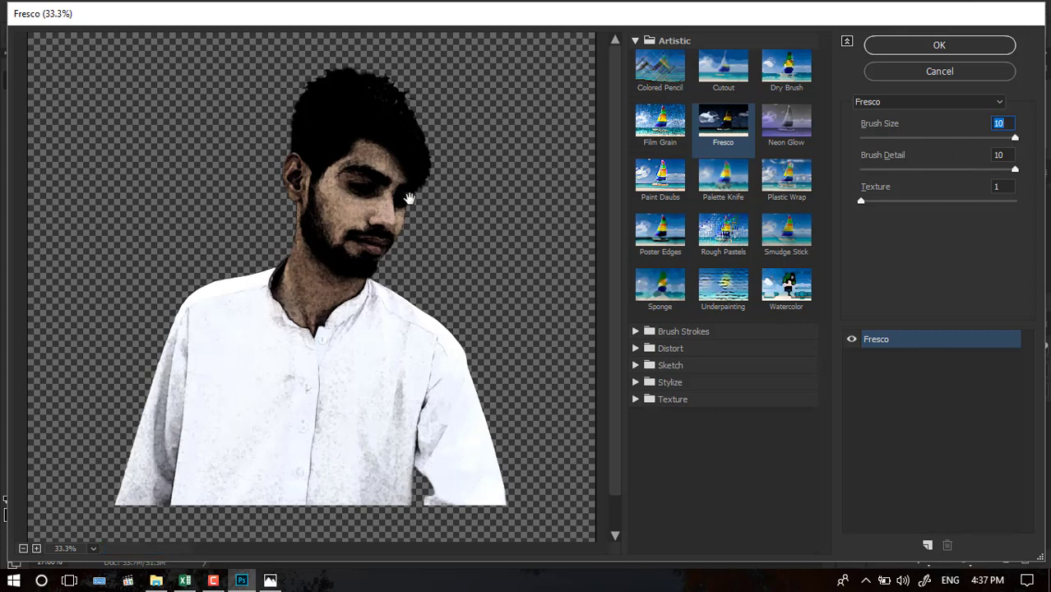
{"action": "left_click", "coordinate": [875, 137]}
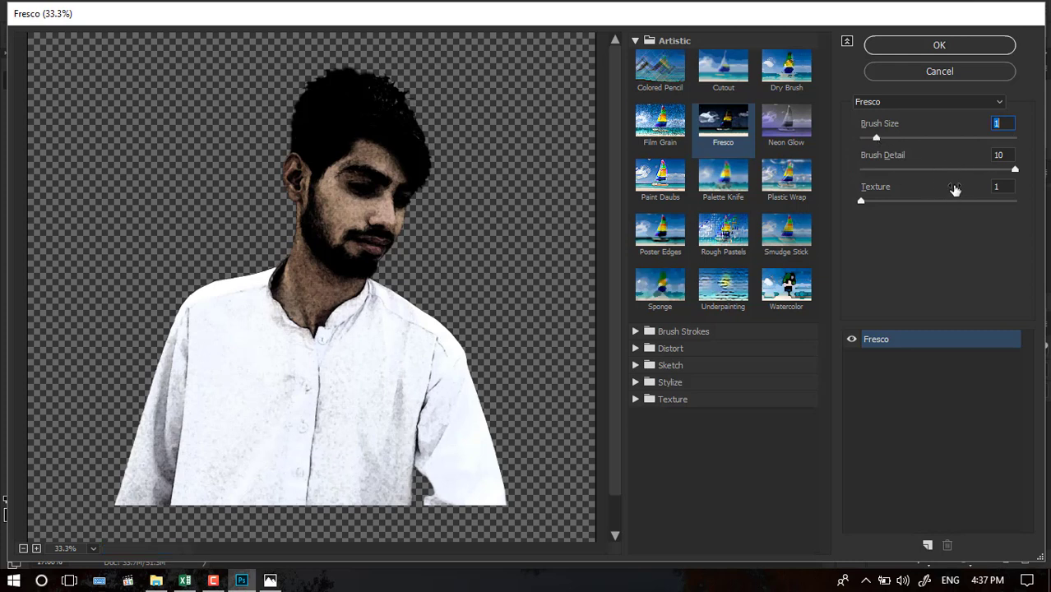
{"action": "key", "text": "Tab"}
{"action": "left_click", "coordinate": [870, 201]}
{"action": "left_click", "coordinate": [928, 48]}
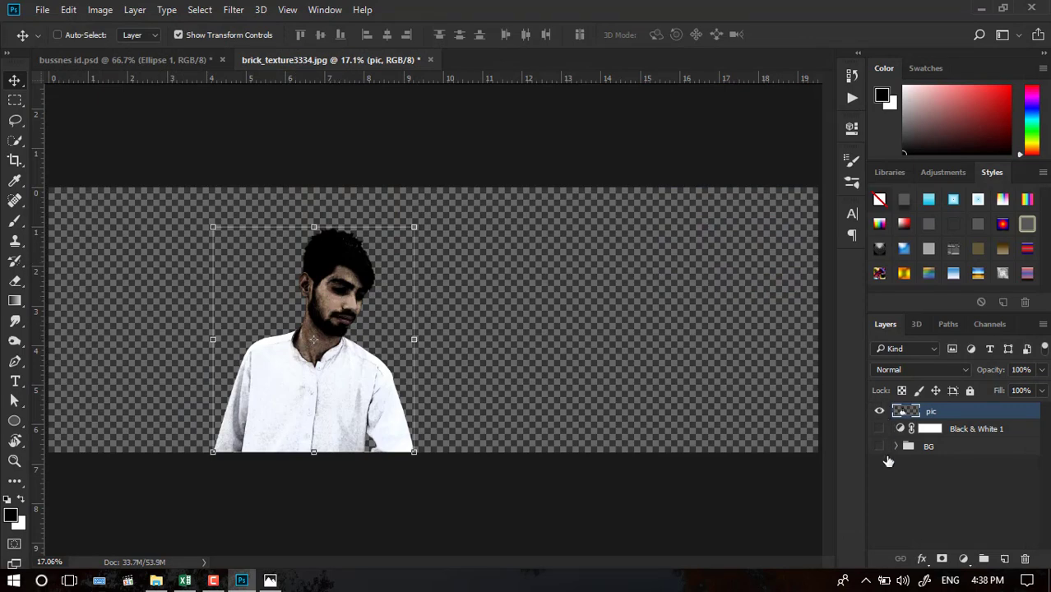
Merge the BG brick group and its Black & White adjustment into Black & White 1, with pic hidden.
{"action": "left_click", "coordinate": [879, 429]}
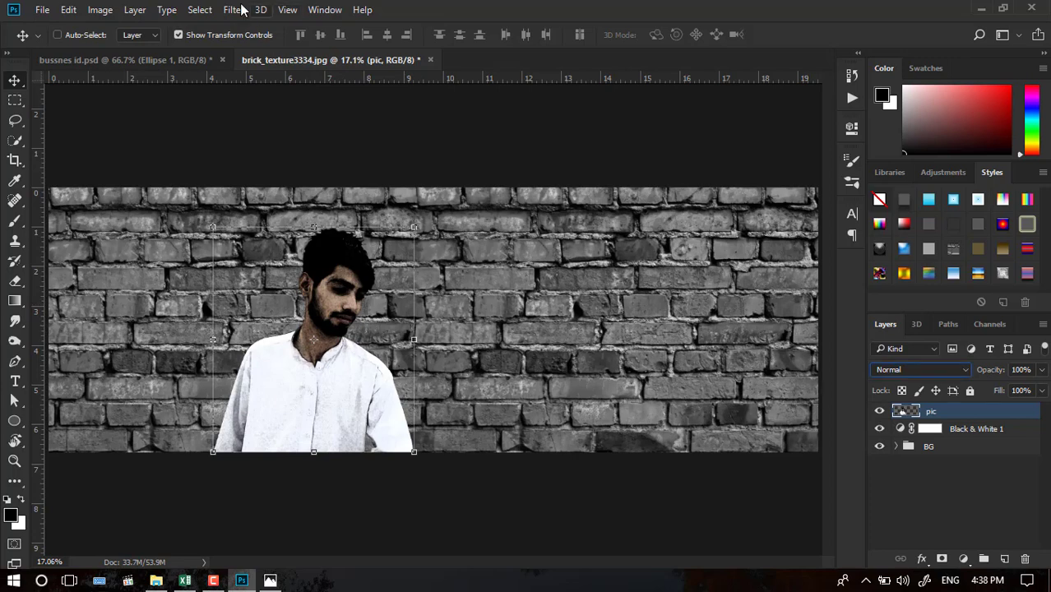
{"action": "left_click", "coordinate": [205, 9]}
{"action": "left_click", "coordinate": [228, 89]}
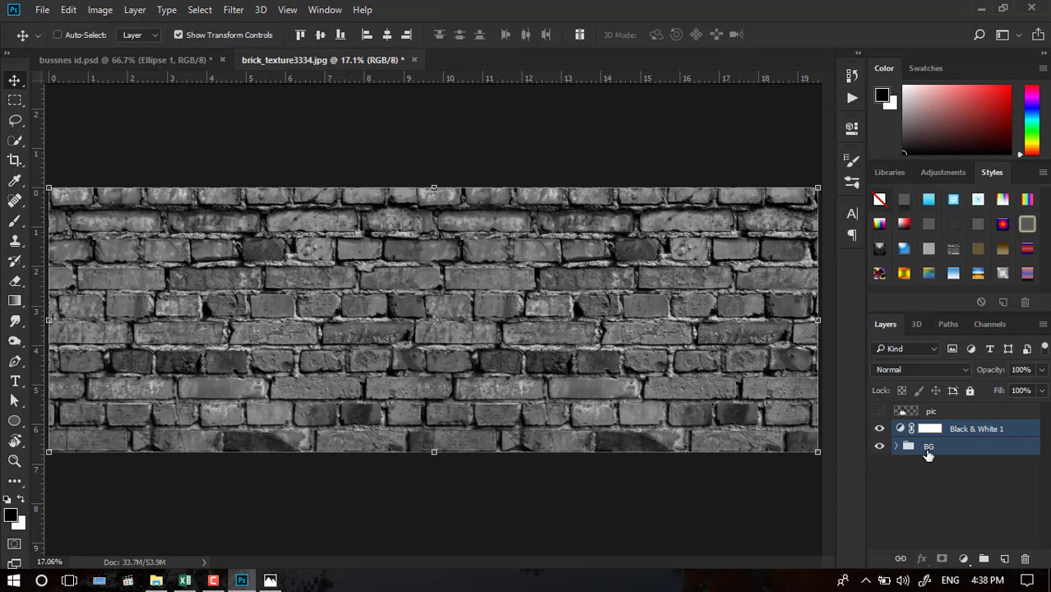
{"action": "right_click", "coordinate": [956, 448]}
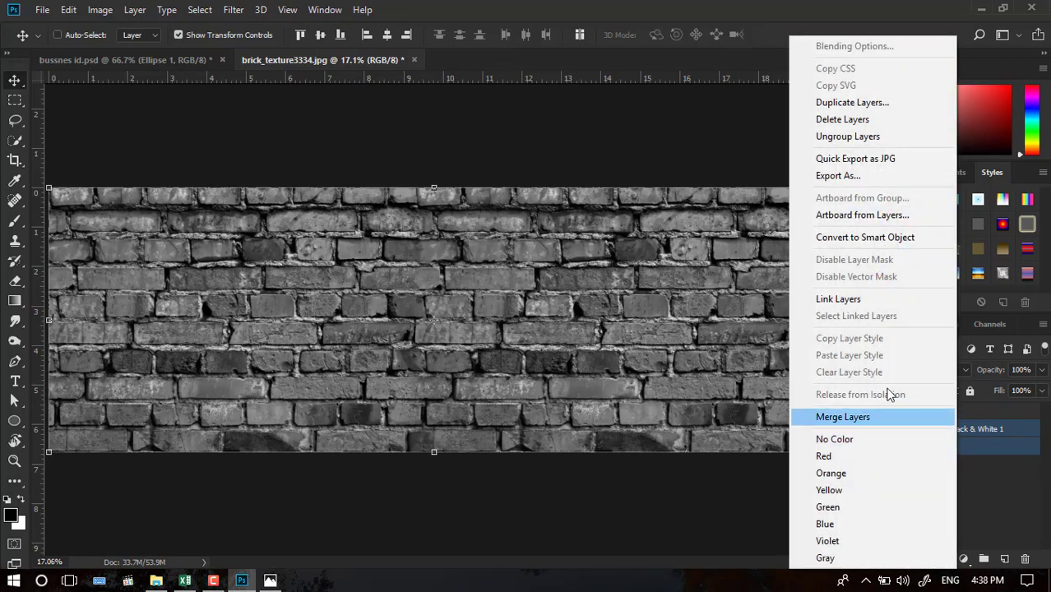
{"action": "left_click", "coordinate": [865, 237]}
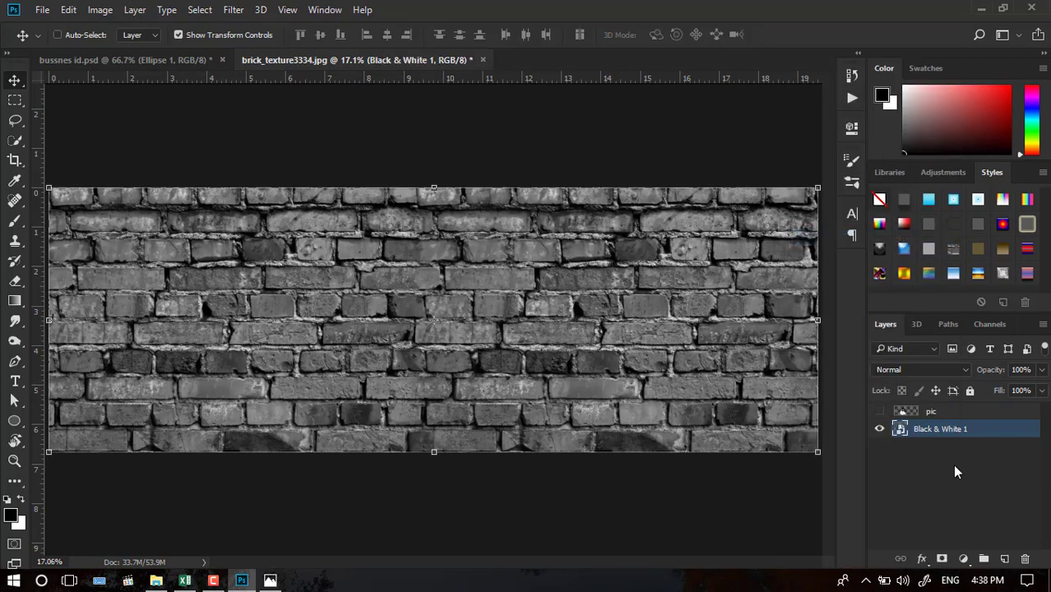
{"action": "left_click", "coordinate": [879, 428]}
{"action": "left_click", "coordinate": [879, 411]}
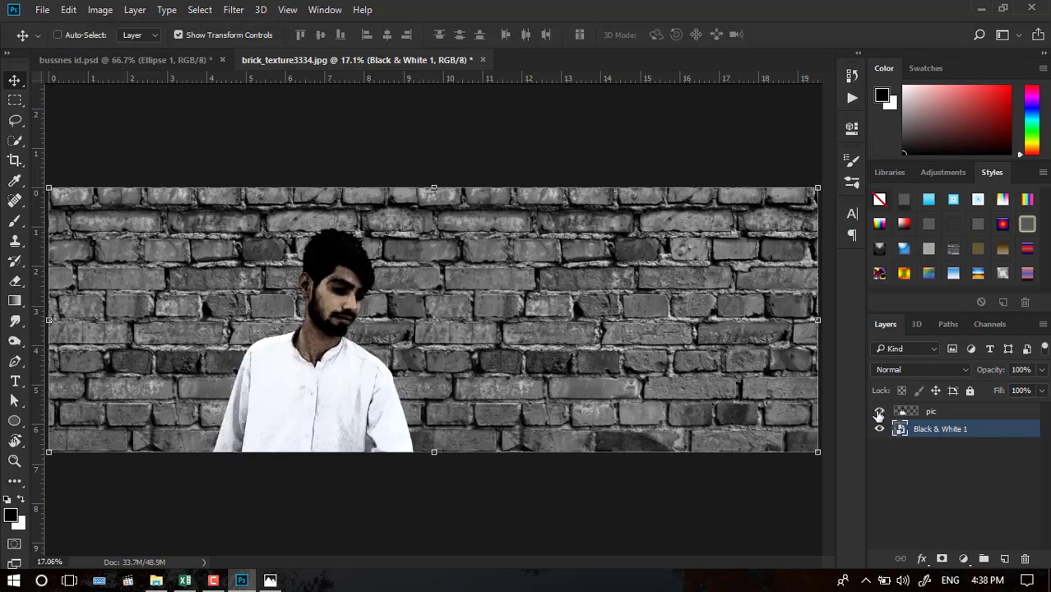
{"action": "left_click", "coordinate": [879, 412]}
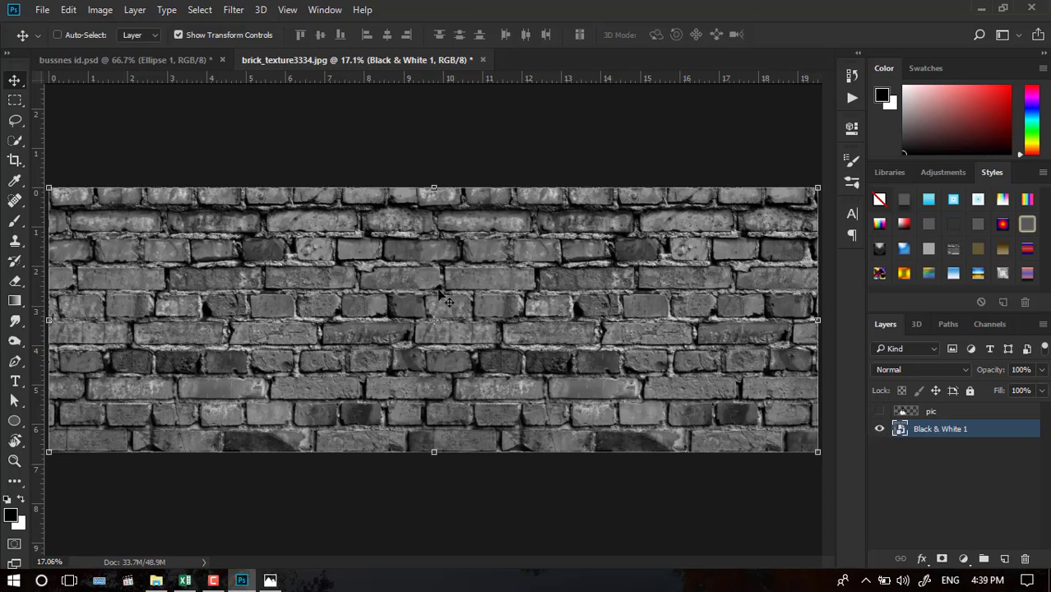
Save the document to the Desktop as rt.psd, then show and select the pic layer.
{"action": "left_click", "coordinate": [42, 10]}
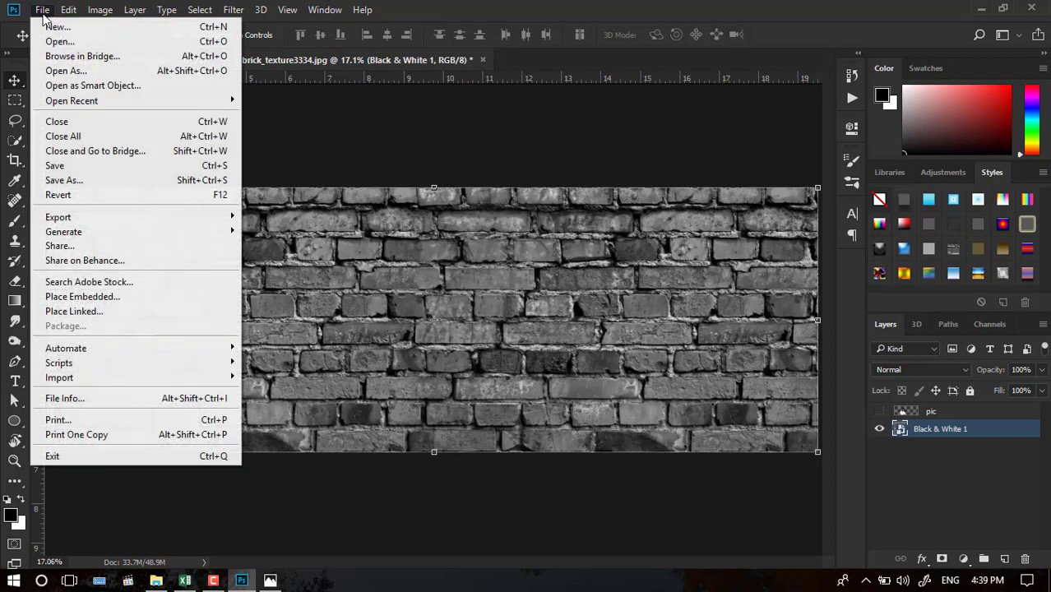
{"action": "left_click", "coordinate": [99, 179]}
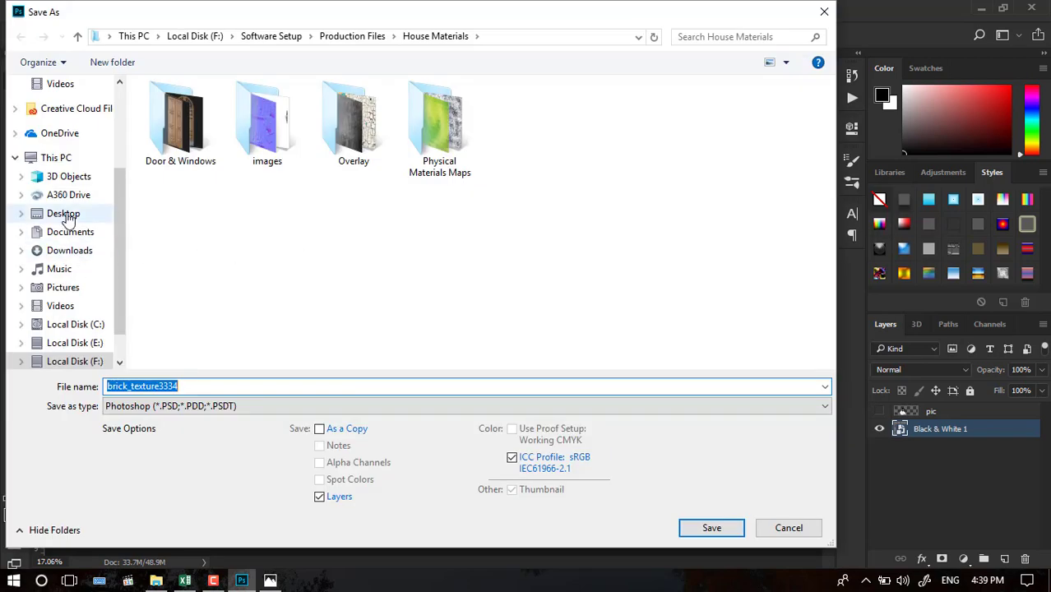
{"action": "left_click", "coordinate": [67, 216]}
{"action": "left_click", "coordinate": [195, 386]}
{"action": "double_click", "coordinate": [195, 386]}
{"action": "type", "text": "rt"}
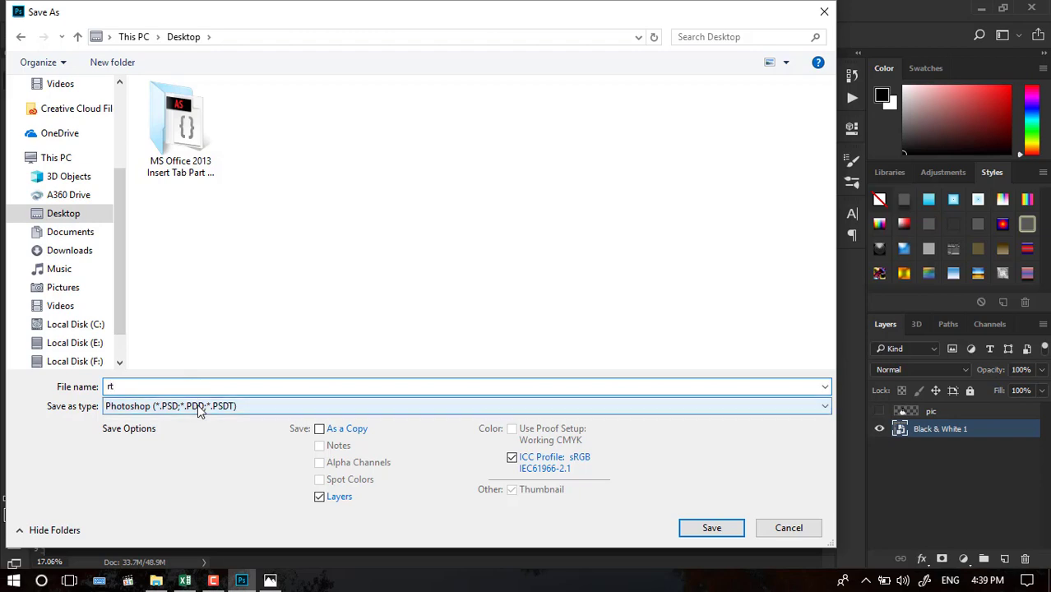
{"action": "left_click", "coordinate": [201, 407]}
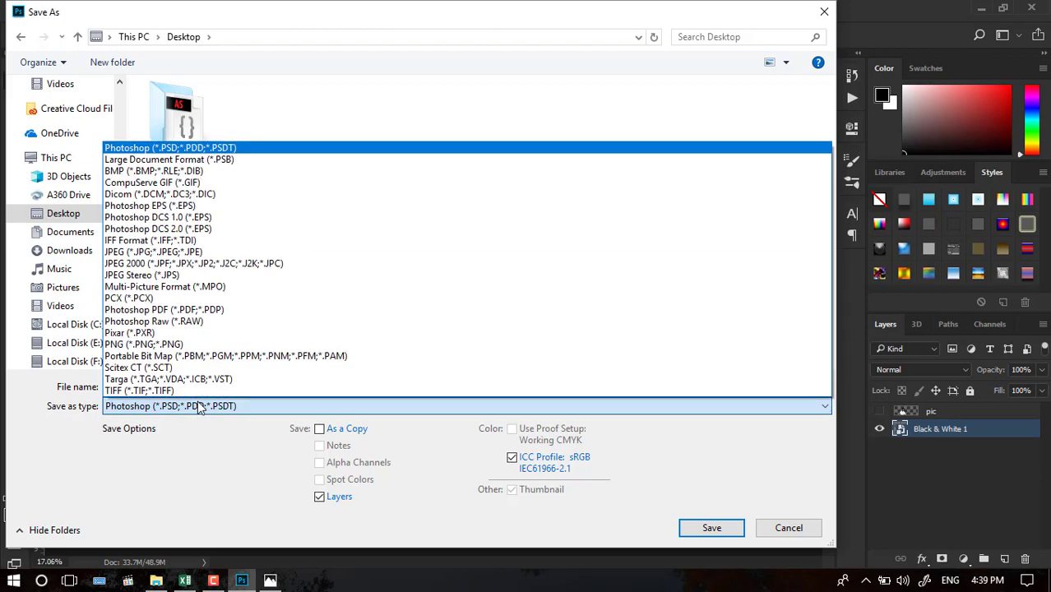
{"action": "left_click", "coordinate": [198, 146]}
{"action": "left_click", "coordinate": [705, 531]}
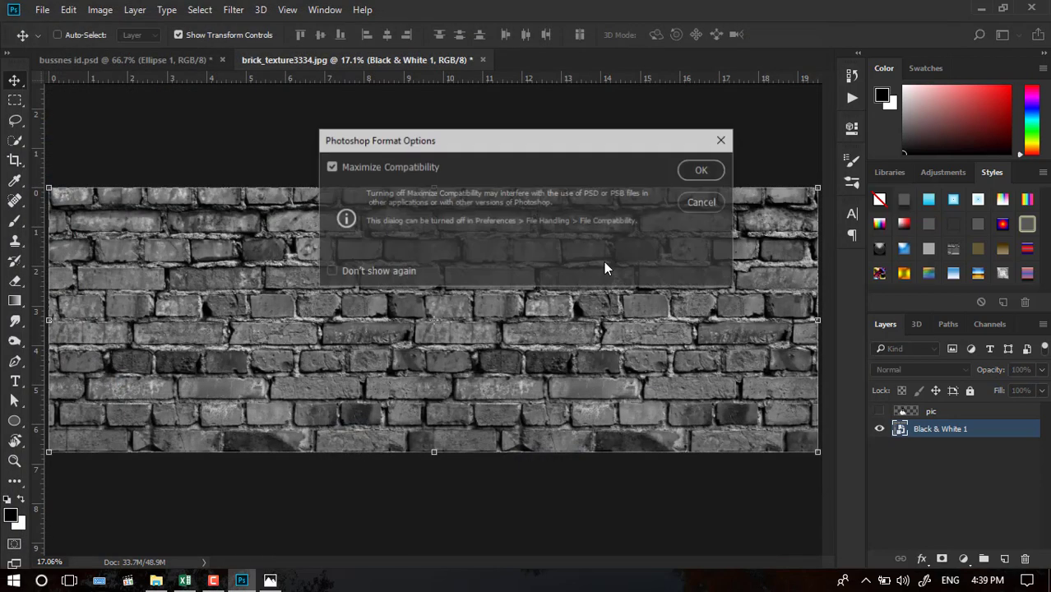
{"action": "left_click", "coordinate": [693, 174]}
{"action": "left_click", "coordinate": [879, 411]}
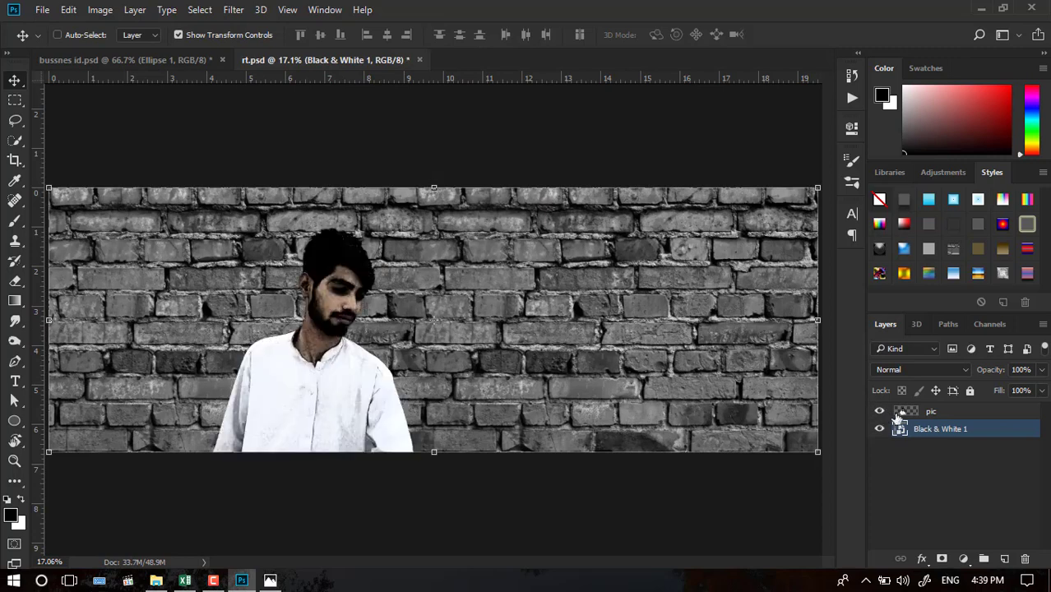
{"action": "left_click", "coordinate": [945, 416]}
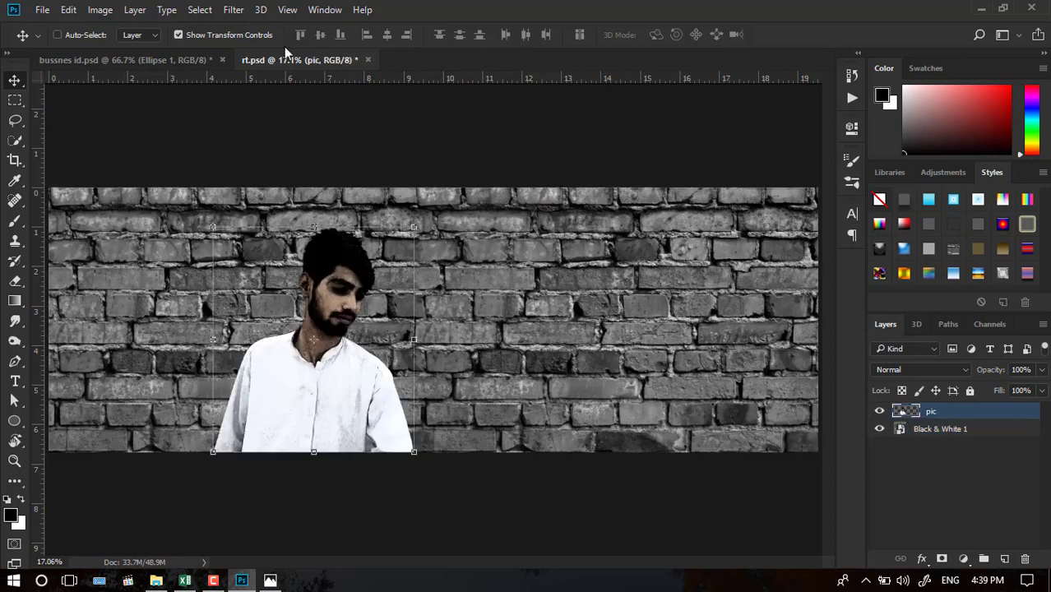
Displace the portrait with Horizontal 7, Vertical 10, using rt.psd as the map.
{"action": "left_click", "coordinate": [232, 10]}
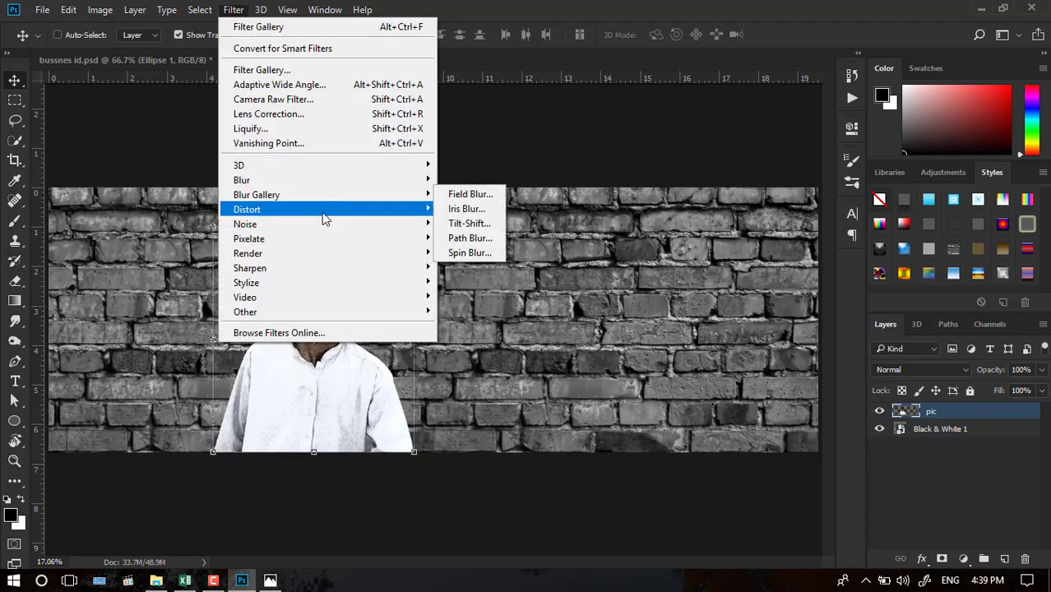
{"action": "mouse_move", "coordinate": [247, 209]}
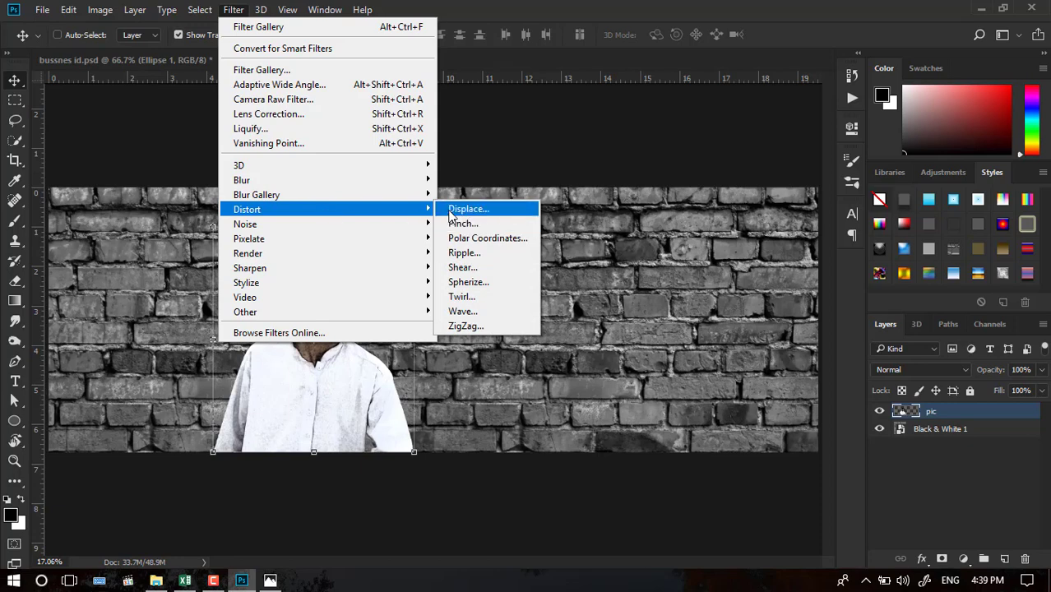
{"action": "left_click", "coordinate": [449, 211]}
{"action": "type", "text": "7"}
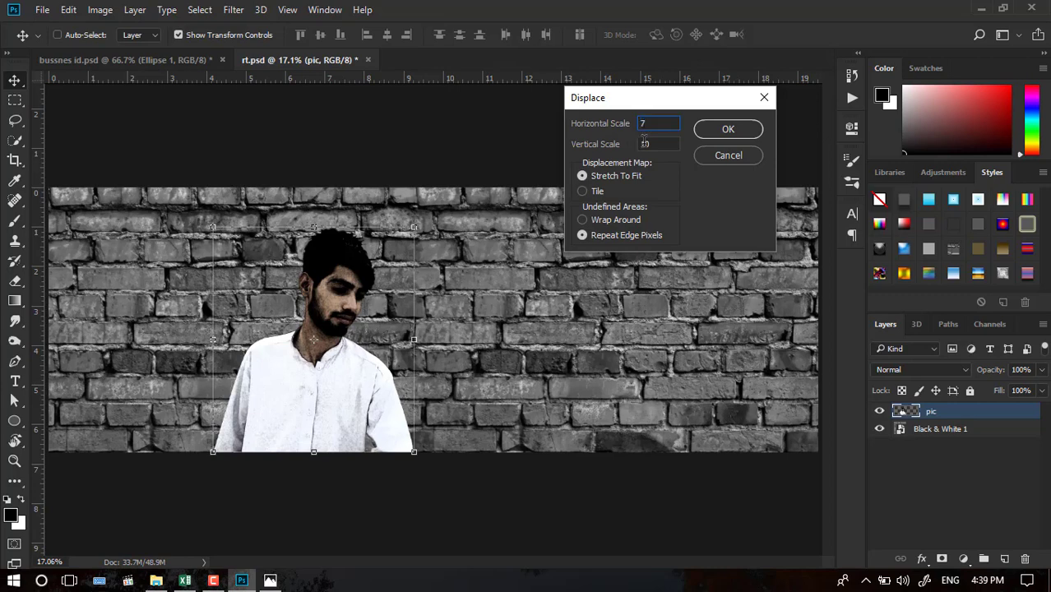
{"action": "key", "text": "Tab"}
{"action": "left_click", "coordinate": [728, 130]}
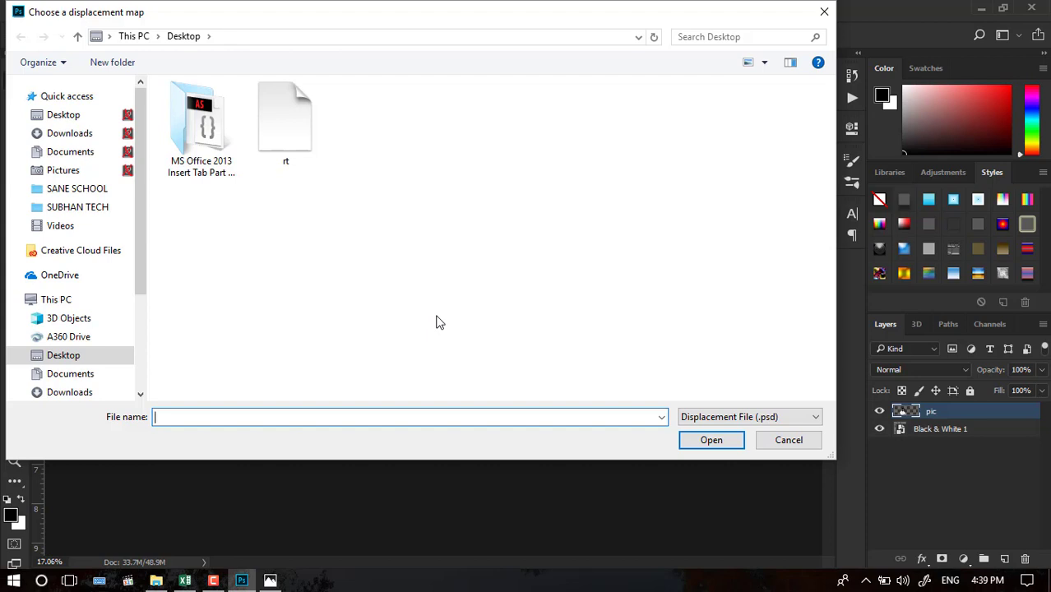
{"action": "left_click", "coordinate": [285, 123]}
{"action": "left_click", "coordinate": [711, 440]}
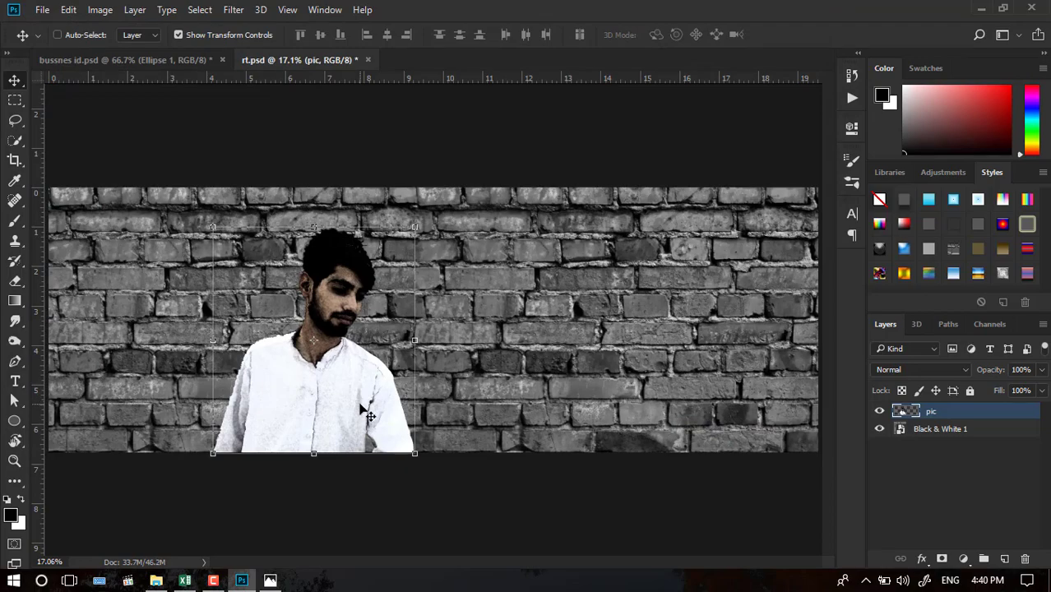
Zoom in to check the displaced neck and shirt, then fit the image on screen.
{"action": "scroll", "coordinate": [317, 276], "scroll_direction": "up", "scroll_amount": 5}
{"action": "scroll", "coordinate": [333, 235], "scroll_direction": "up", "scroll_amount": 2}
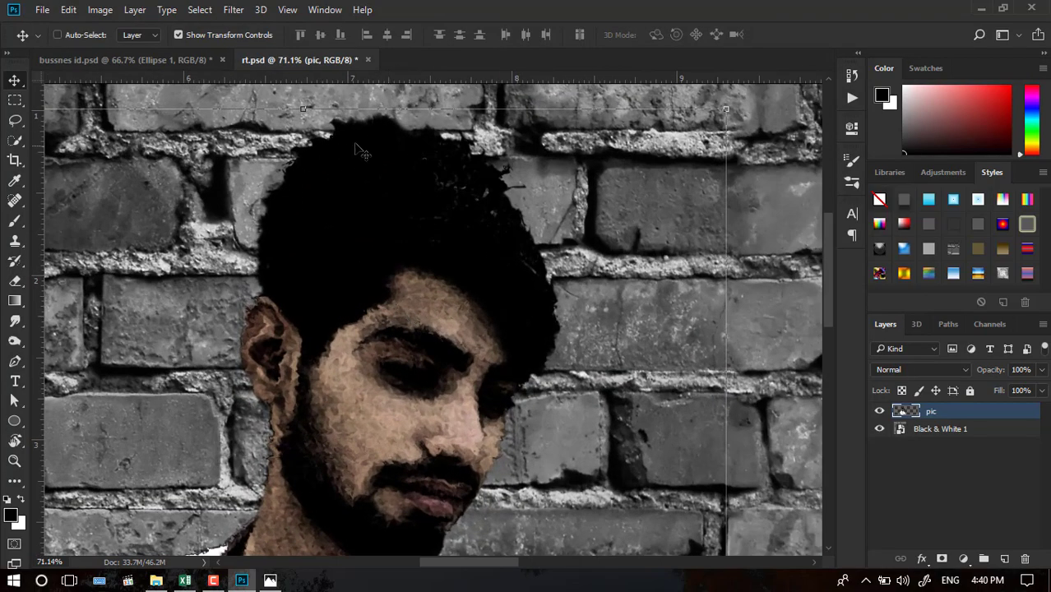
{"action": "left_click_drag", "start_coordinate": [386, 398], "coordinate": [399, 238]}
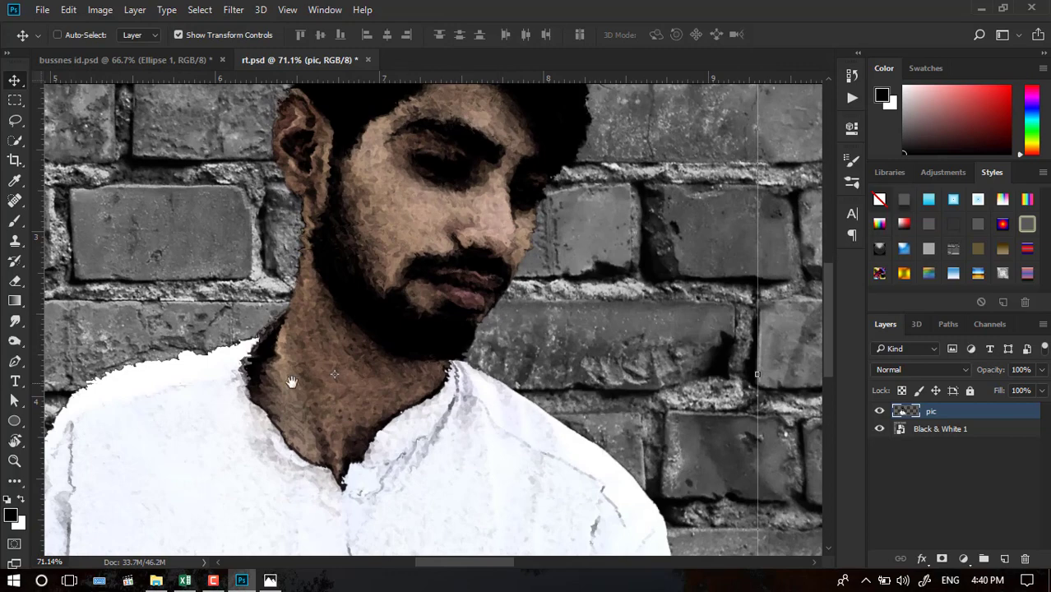
{"action": "scroll", "coordinate": [291, 383], "scroll_direction": "down", "scroll_amount": 2}
{"action": "scroll", "coordinate": [292, 382], "scroll_direction": "left", "scroll_amount": 2}
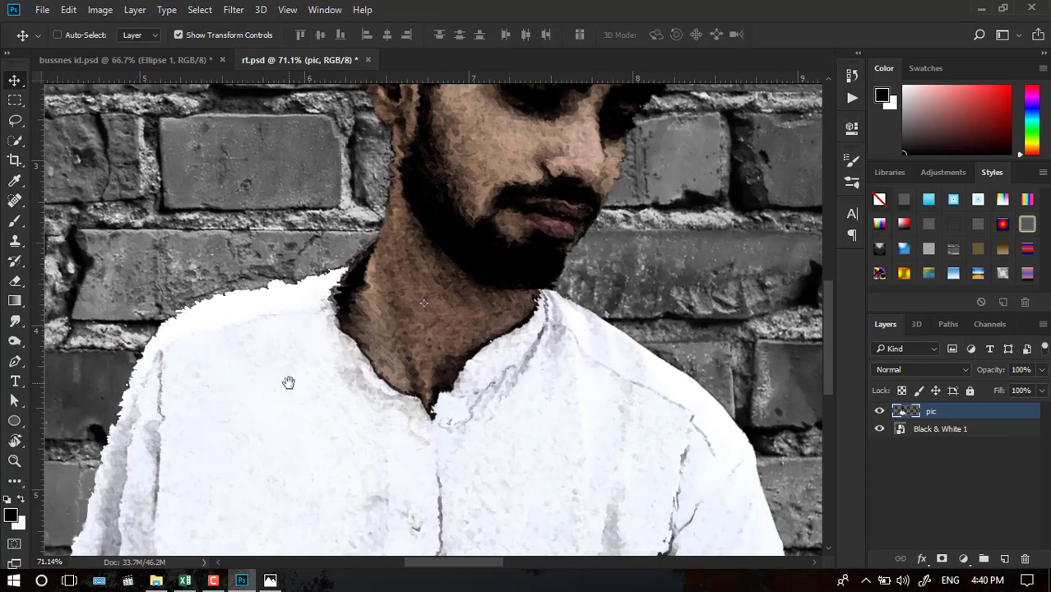
{"action": "right_click", "coordinate": [317, 310]}
{"action": "left_click", "coordinate": [329, 314]}
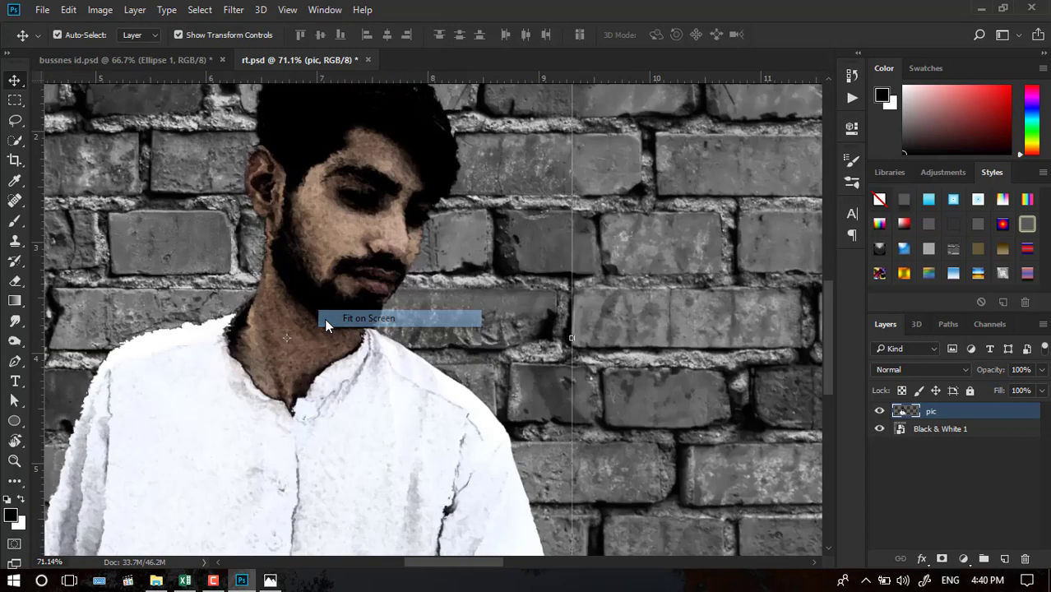
Set pic to Overlay blend mode, inspect the face up close, and duplicate it as pic copy.
{"action": "left_click", "coordinate": [934, 371]}
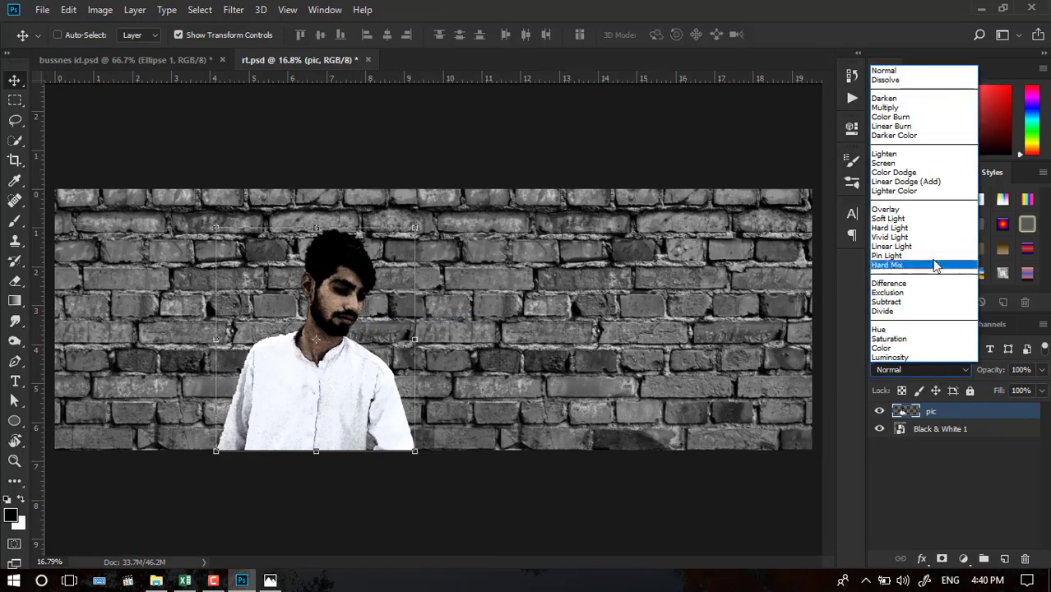
{"action": "left_click", "coordinate": [888, 212]}
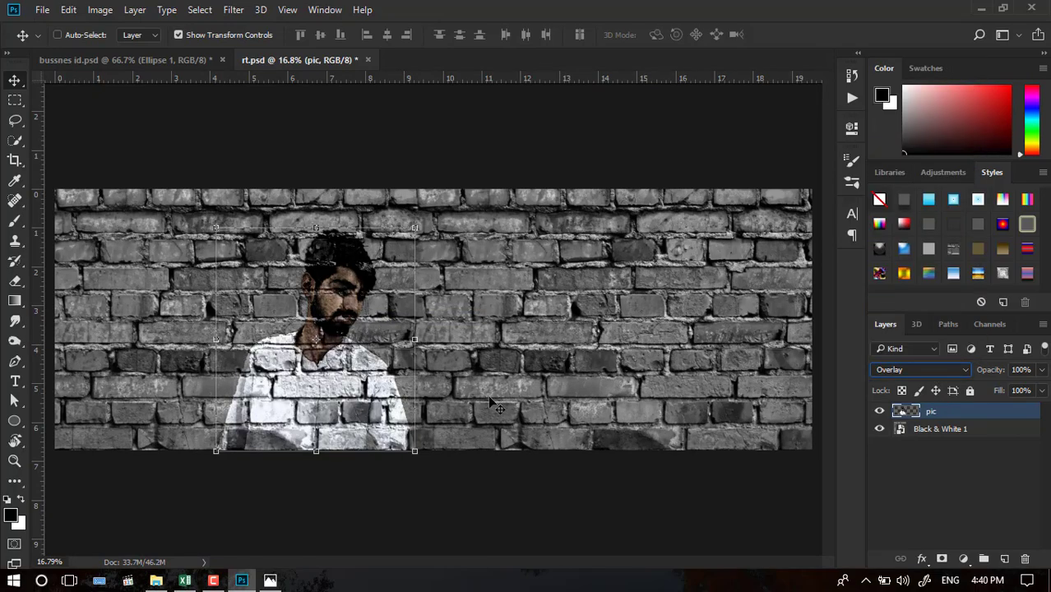
{"action": "left_click_drag", "start_coordinate": [383, 298], "coordinate": [485, 333]}
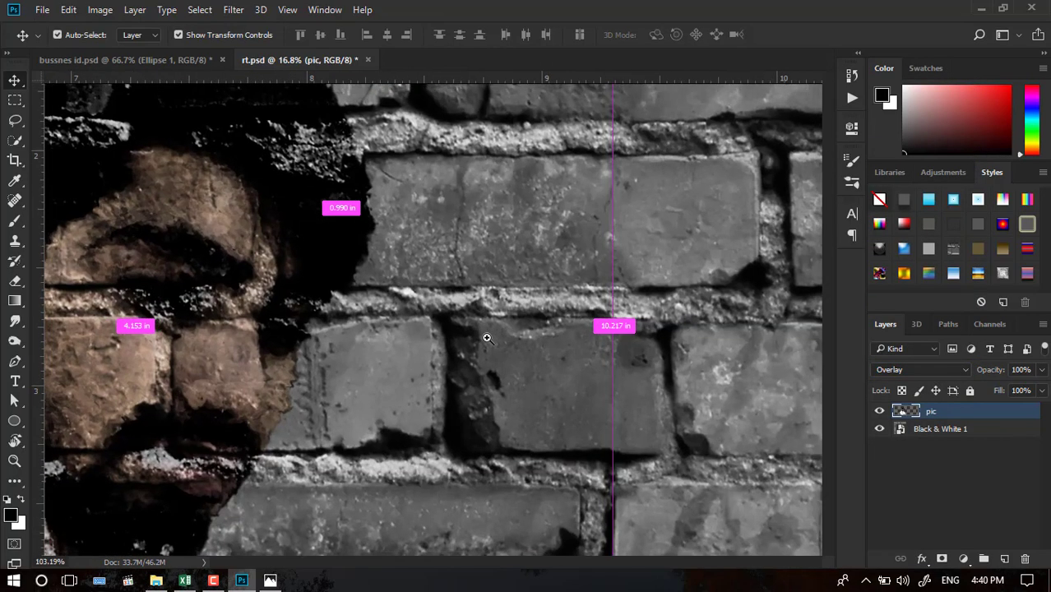
{"action": "left_click_drag", "start_coordinate": [356, 357], "coordinate": [324, 345]}
{"action": "left_click_drag", "start_coordinate": [176, 453], "coordinate": [391, 295]}
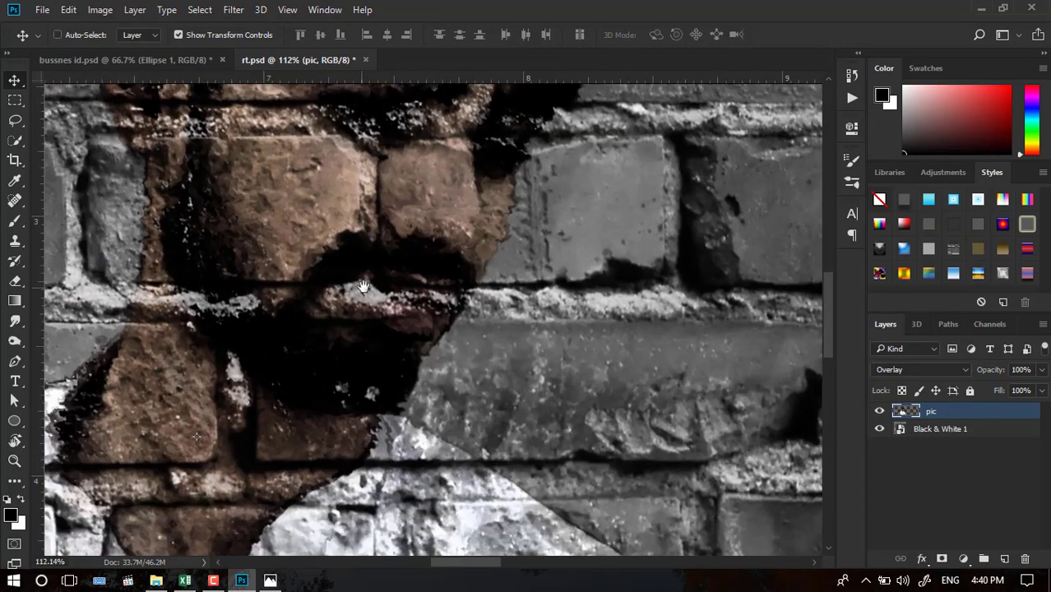
{"action": "left_click_drag", "start_coordinate": [310, 357], "coordinate": [369, 219]}
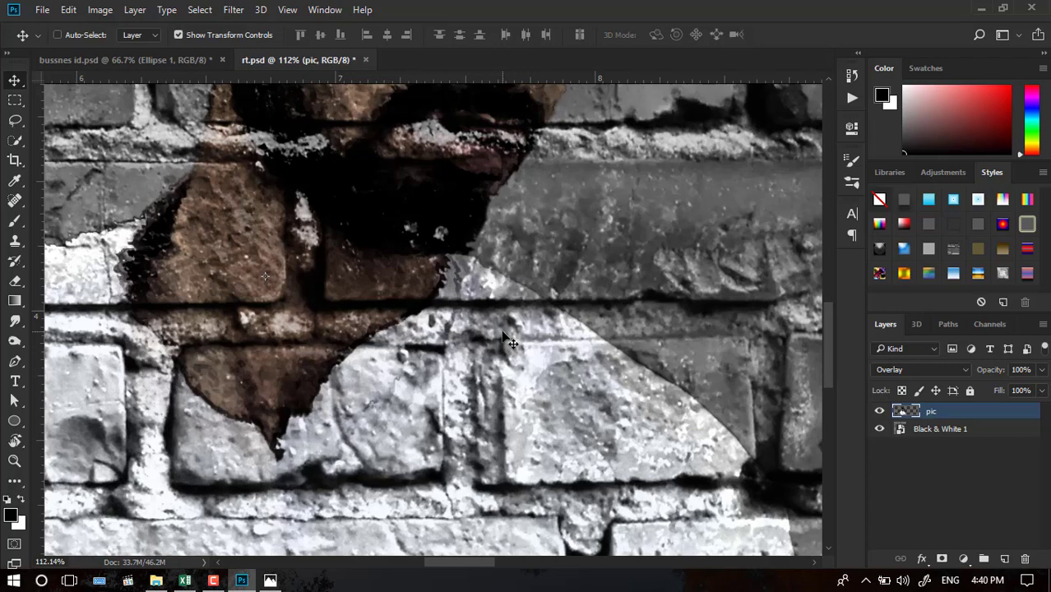
{"action": "right_click", "coordinate": [428, 270]}
{"action": "left_click", "coordinate": [448, 279]}
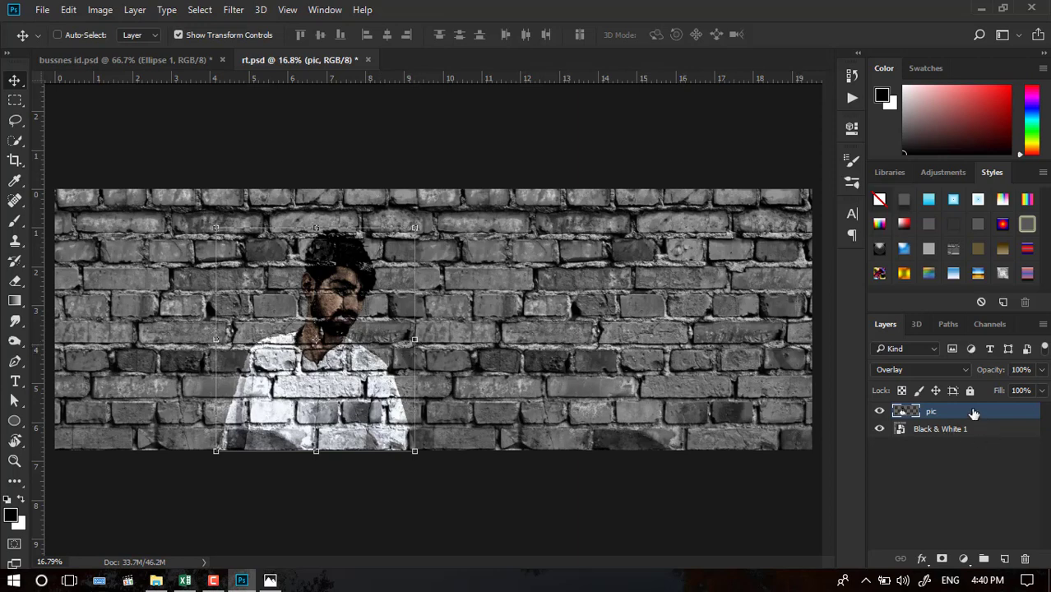
{"action": "mouse_move", "coordinate": [974, 413]}
{"action": "left_mouse_down"}
{"action": "mouse_move", "coordinate": [955, 452]}
{"action": "mouse_move", "coordinate": [945, 408]}
{"action": "left_mouse_up"}
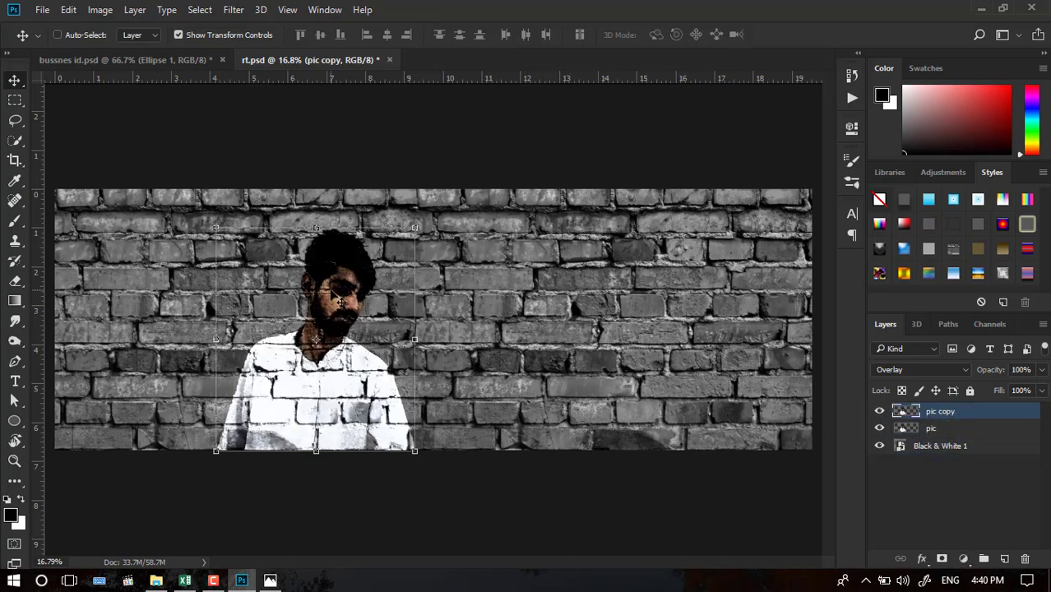
Undo the pic copy duplicate and add a Vibrance adjustment layer with raised vibrance.
{"action": "key", "text": "ctrl+alt+z"}
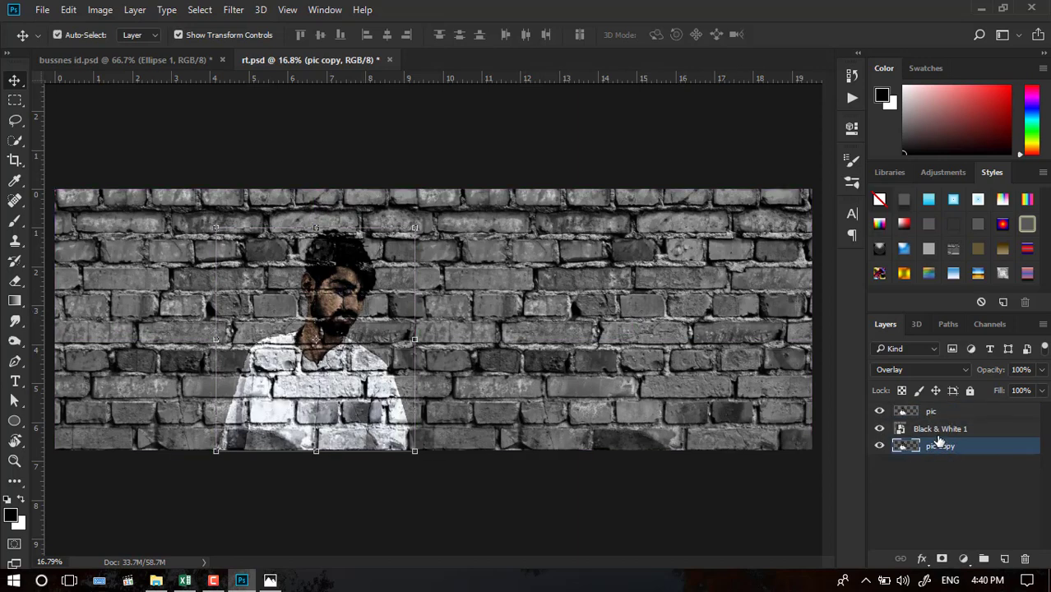
{"action": "key", "text": "ctrl+alt+z"}
{"action": "left_click", "coordinate": [963, 558]}
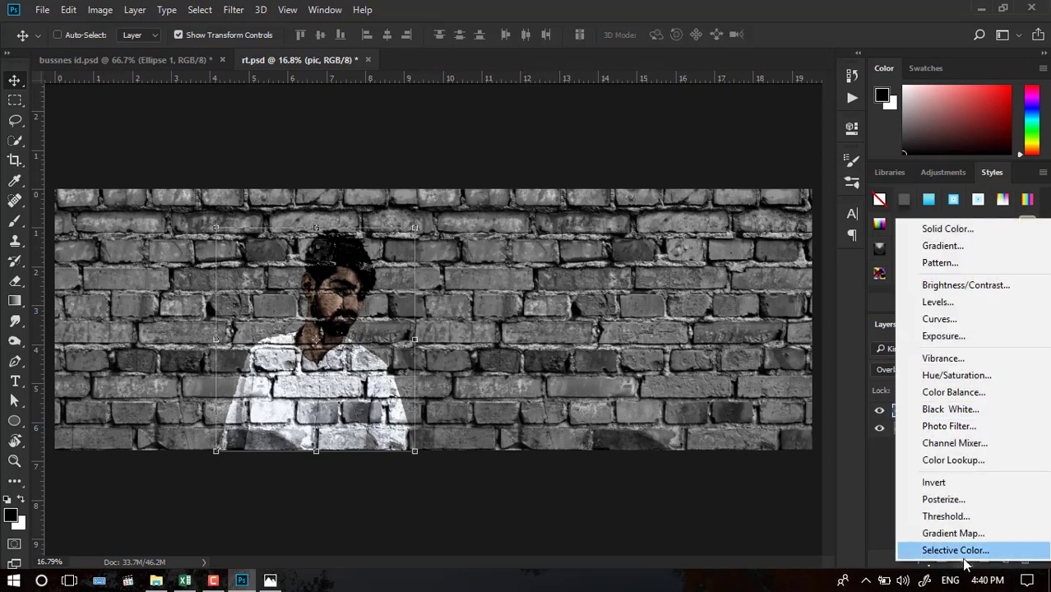
{"action": "left_click", "coordinate": [954, 359]}
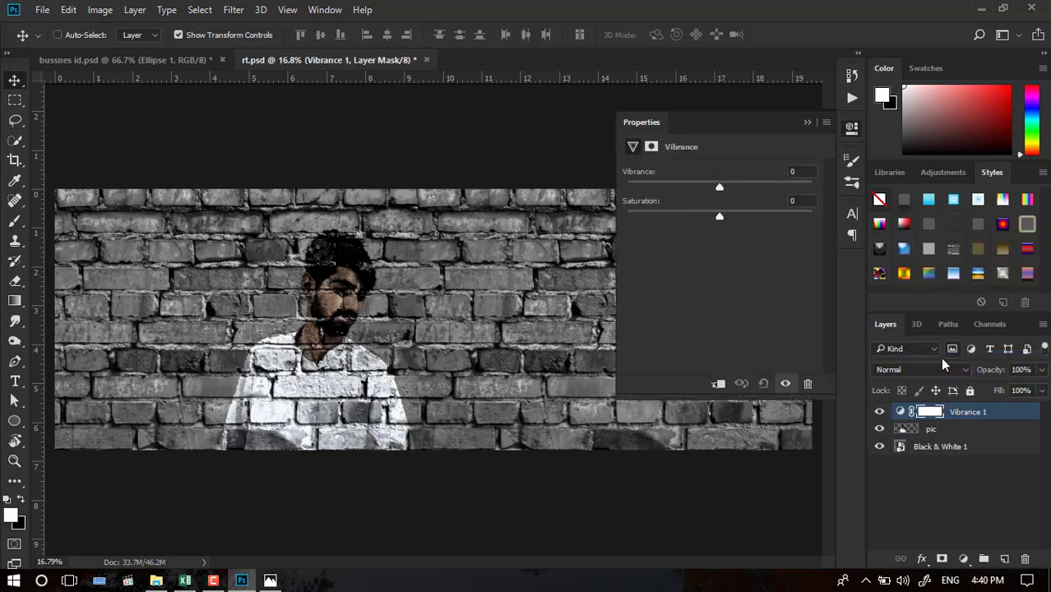
{"action": "left_click_drag", "start_coordinate": [721, 188], "coordinate": [778, 188]}
{"action": "left_click_drag", "start_coordinate": [629, 192], "coordinate": [705, 193]}
{"action": "mouse_move", "coordinate": [709, 189]}
{"action": "left_mouse_down"}
{"action": "mouse_move", "coordinate": [758, 192]}
{"action": "mouse_move", "coordinate": [724, 190]}
{"action": "mouse_move", "coordinate": [780, 218]}
{"action": "mouse_move", "coordinate": [817, 218]}
{"action": "mouse_move", "coordinate": [627, 217]}
{"action": "mouse_move", "coordinate": [706, 216]}
{"action": "left_mouse_up"}
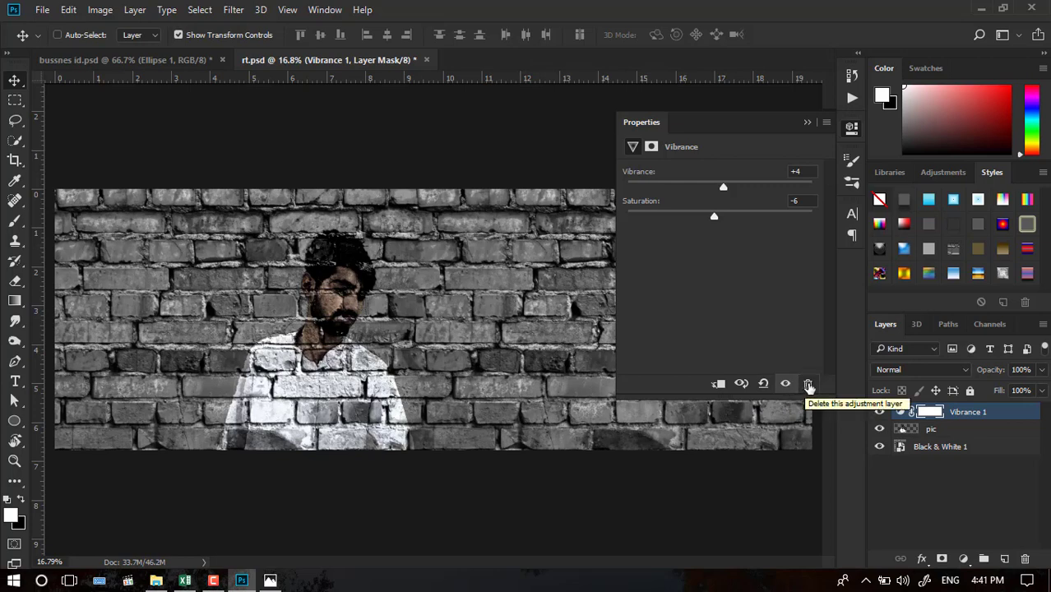
Delete the Vibrance 1 layer and open the new fltr.jpg reference in Photos.
{"action": "left_click", "coordinate": [808, 386]}
{"action": "left_click", "coordinate": [468, 231]}
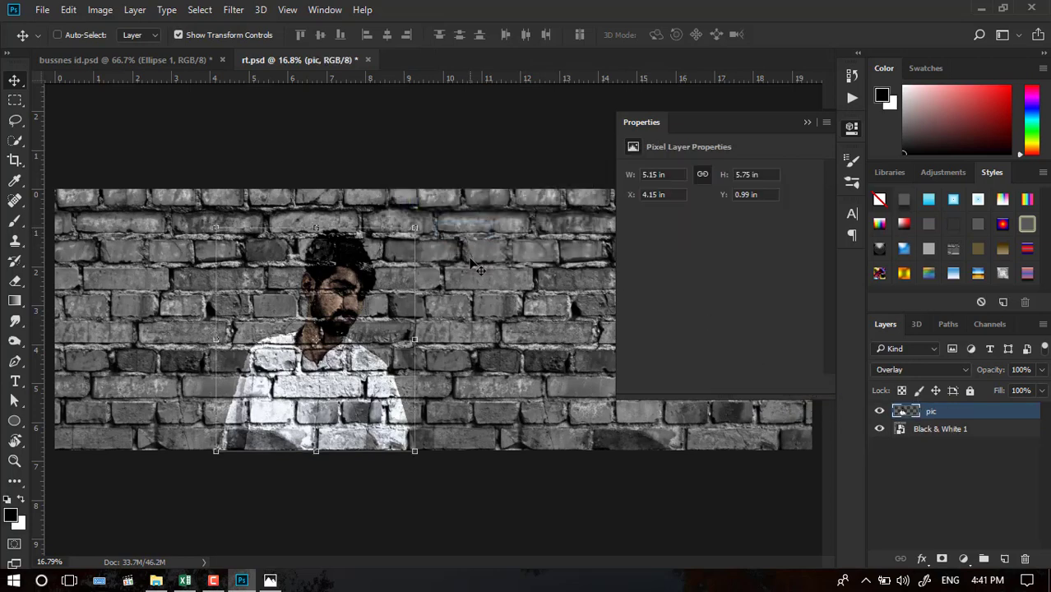
{"action": "left_click", "coordinate": [806, 122]}
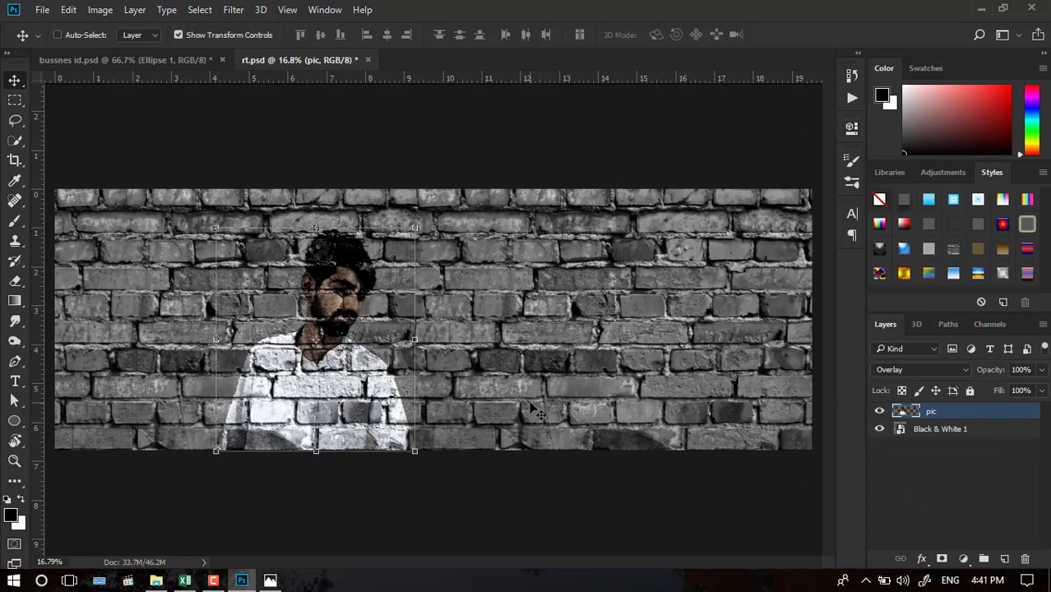
{"action": "left_click", "coordinate": [270, 581]}
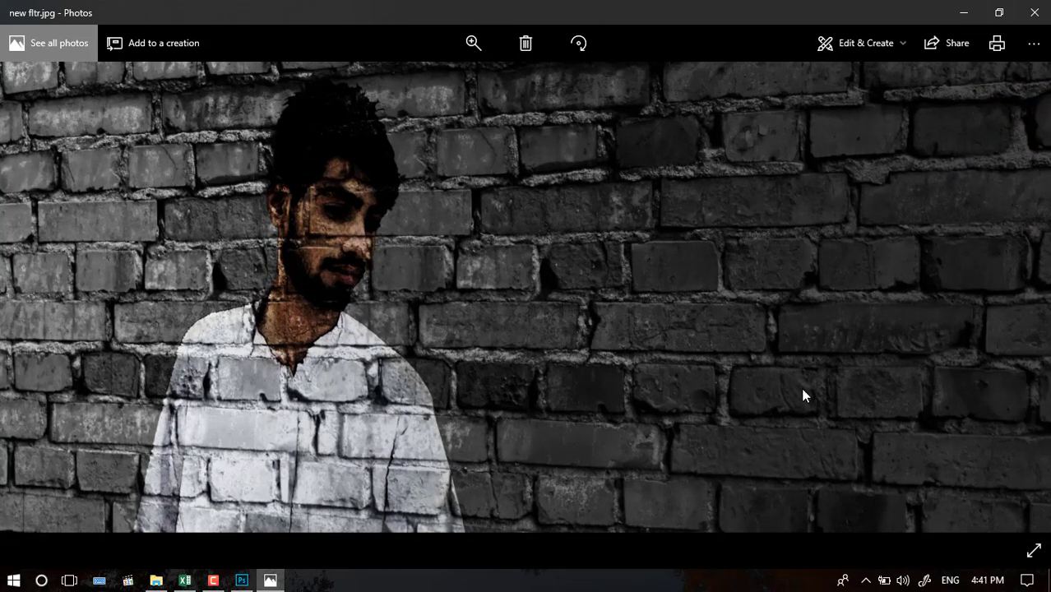
Close the new fltr.jpg reference in Photos with Alt+F4.
{"action": "key", "text": "alt+F4"}
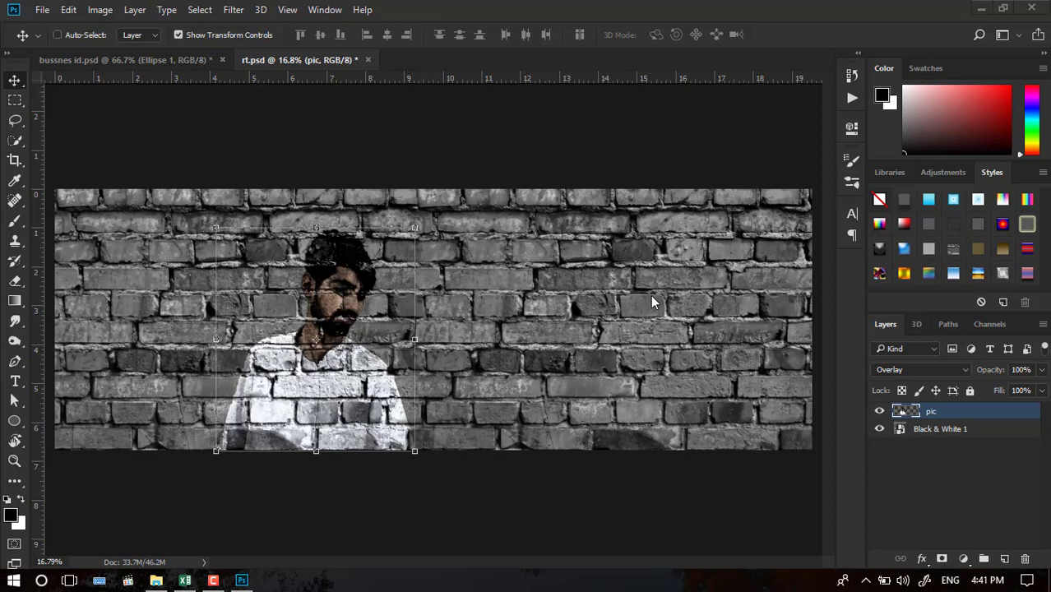
Stamp pic and Black & White 1 into a merged Layer 1 with Ctrl+Alt+Shift+E.
{"action": "left_click", "coordinate": [956, 432], "text": "shift"}
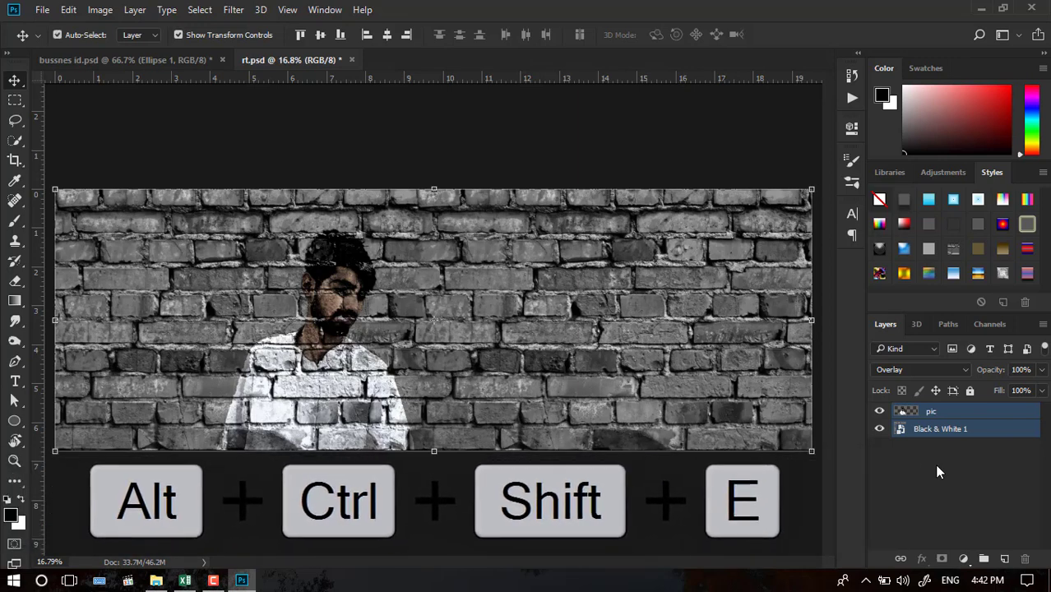
{"action": "key", "text": "ctrl+alt+shift+e"}
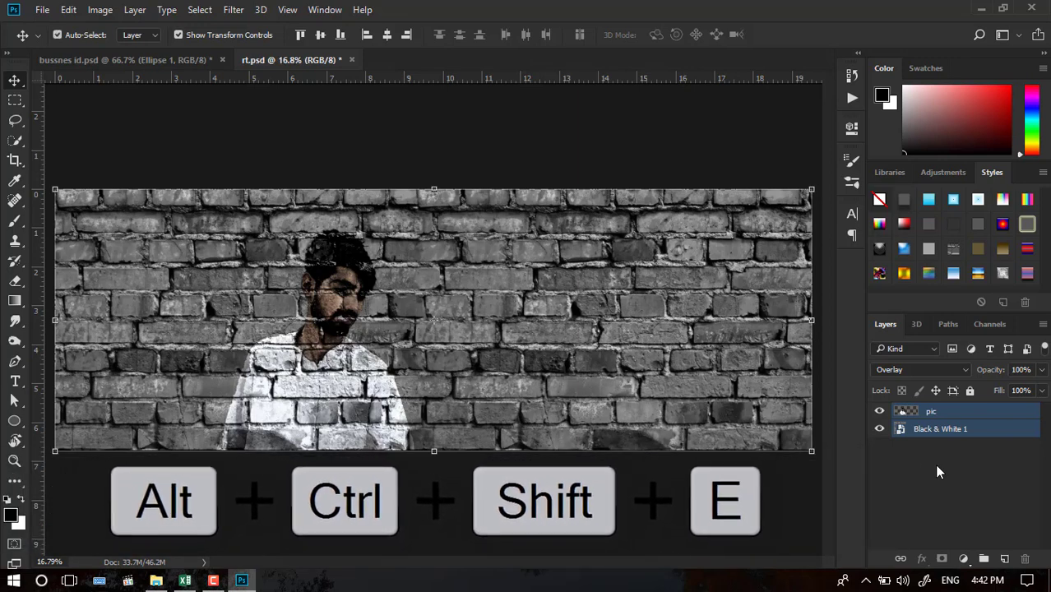
{"action": "left_click", "coordinate": [937, 472]}
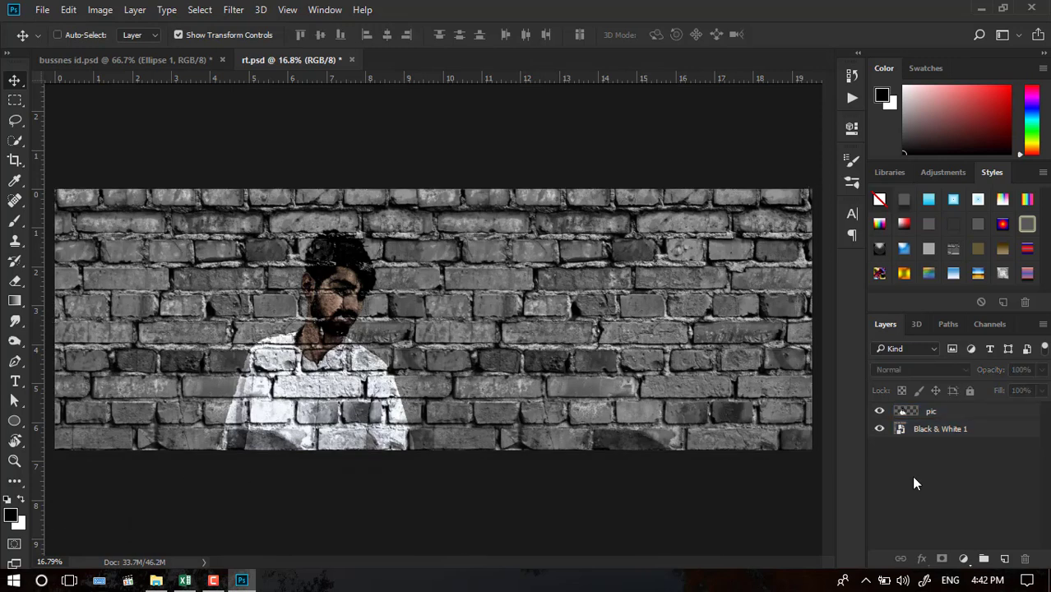
{"action": "left_click", "coordinate": [942, 415]}
{"action": "key", "text": "ctrl+alt+shift+e"}
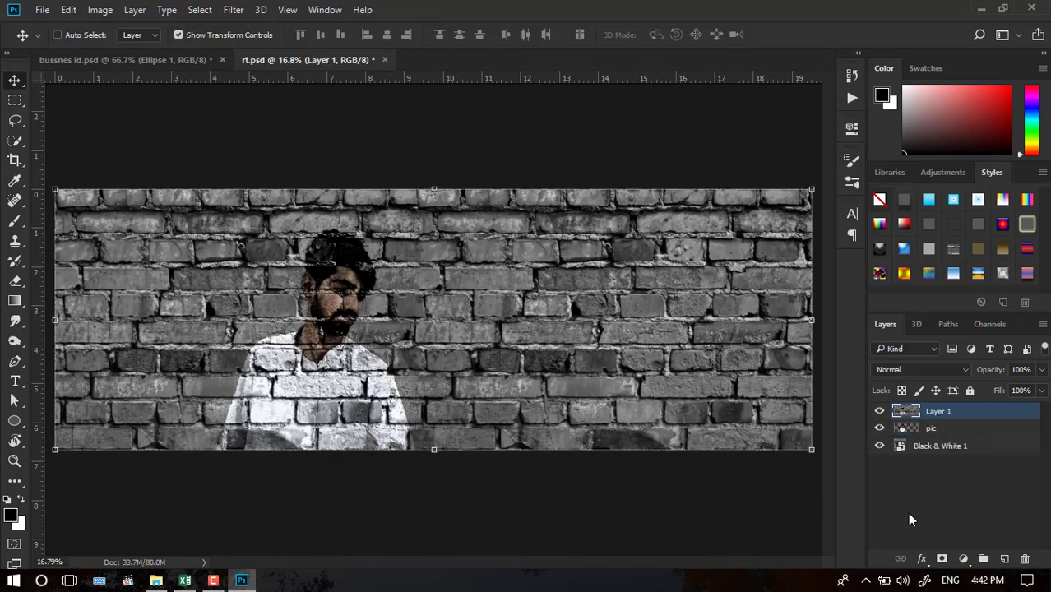
Hide the lower layers and perspective-skew Layer 1 by dragging its bottom-right corner down.
{"action": "left_click", "coordinate": [879, 428]}
{"action": "right_click", "coordinate": [256, 193]}
{"action": "left_click", "coordinate": [74, 11]}
{"action": "mouse_move", "coordinate": [119, 337]}
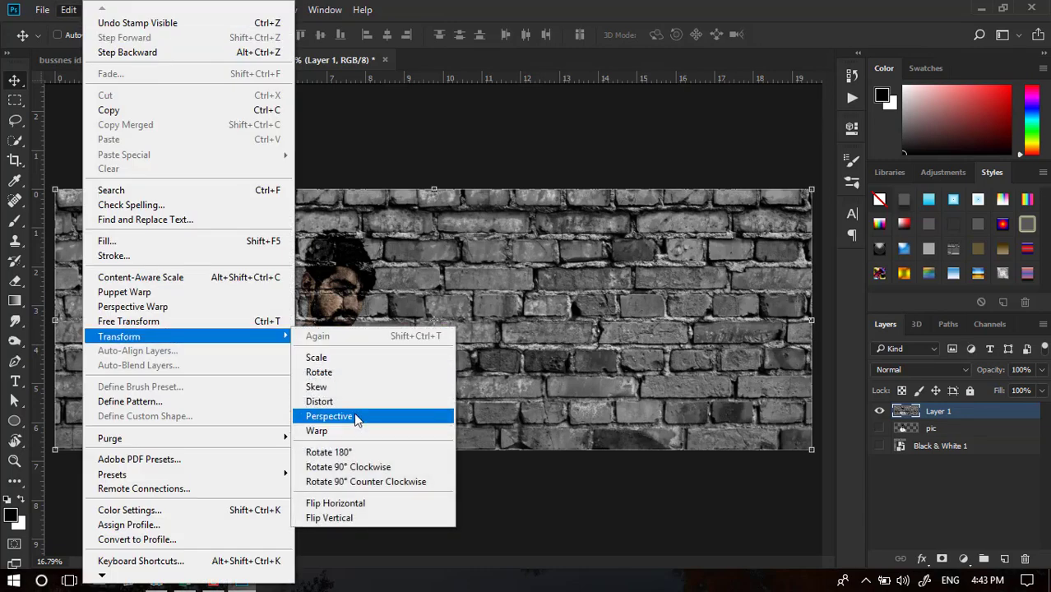
{"action": "left_click", "coordinate": [356, 417]}
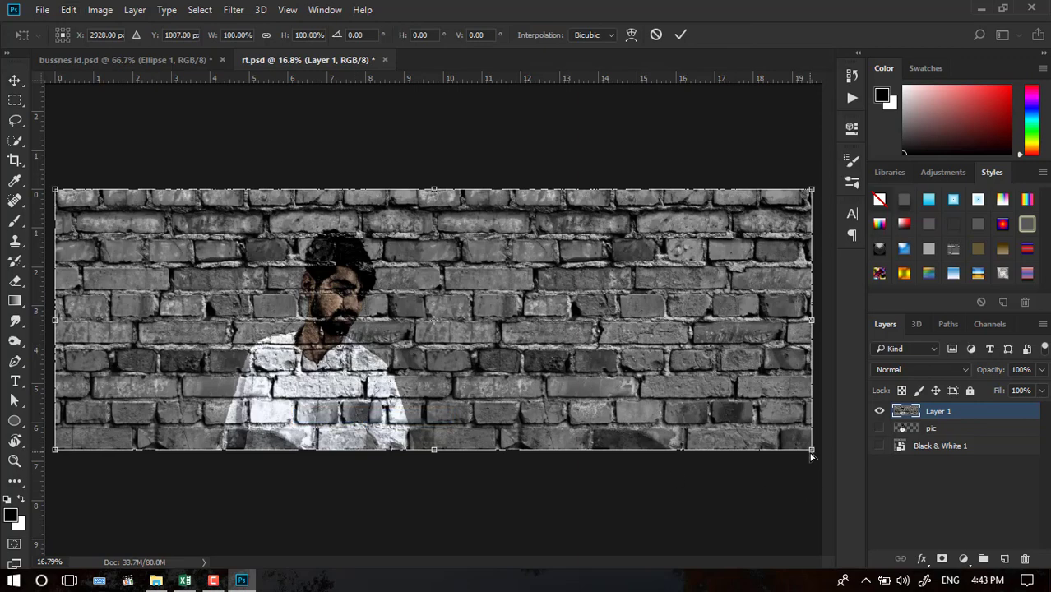
{"action": "left_click_drag", "start_coordinate": [812, 452], "coordinate": [783, 559]}
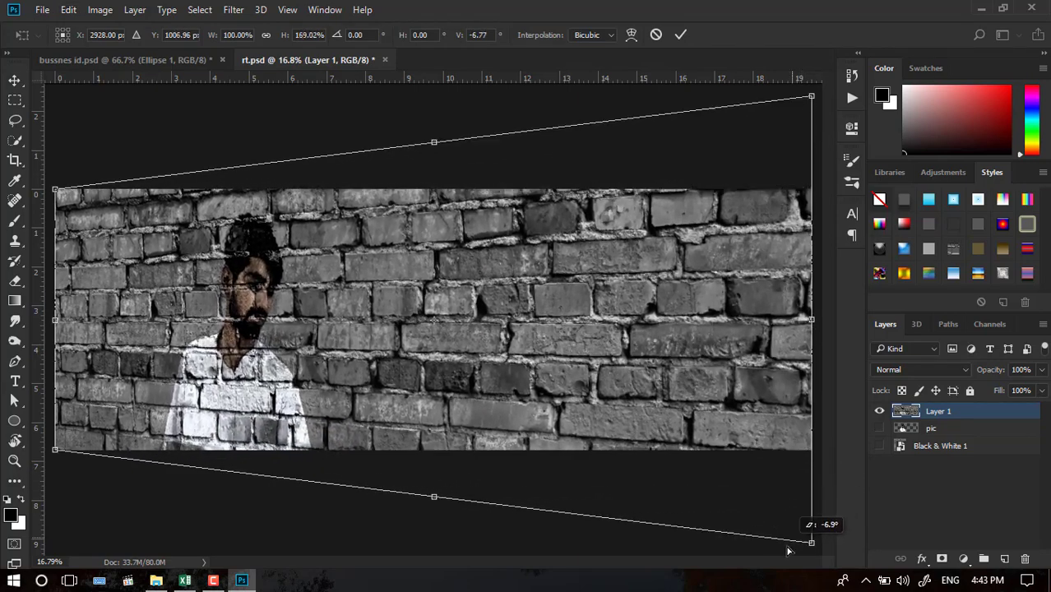
{"action": "left_click", "coordinate": [681, 34]}
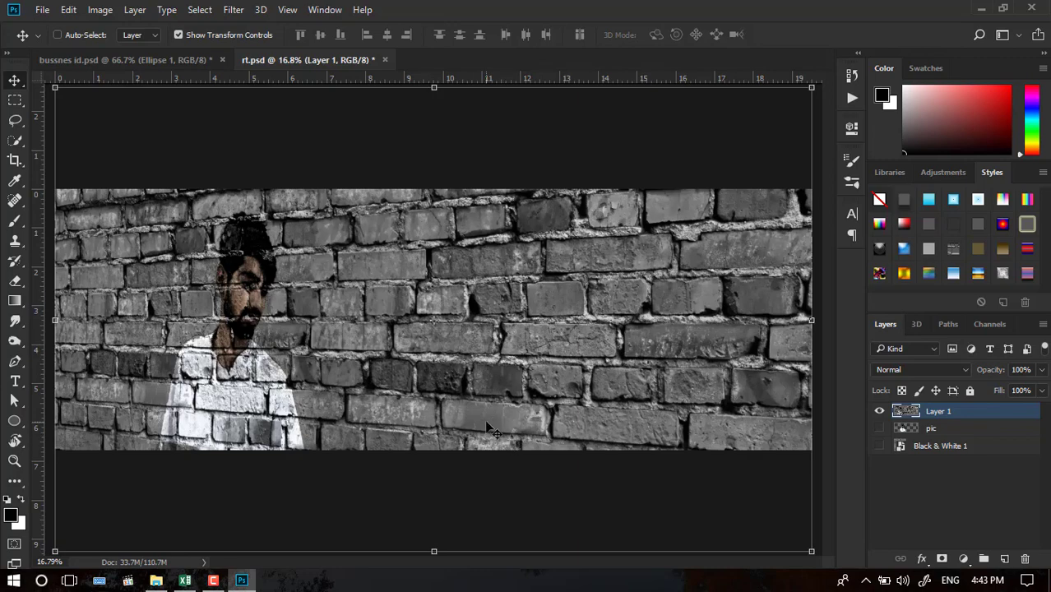
{"action": "left_click", "coordinate": [156, 580]}
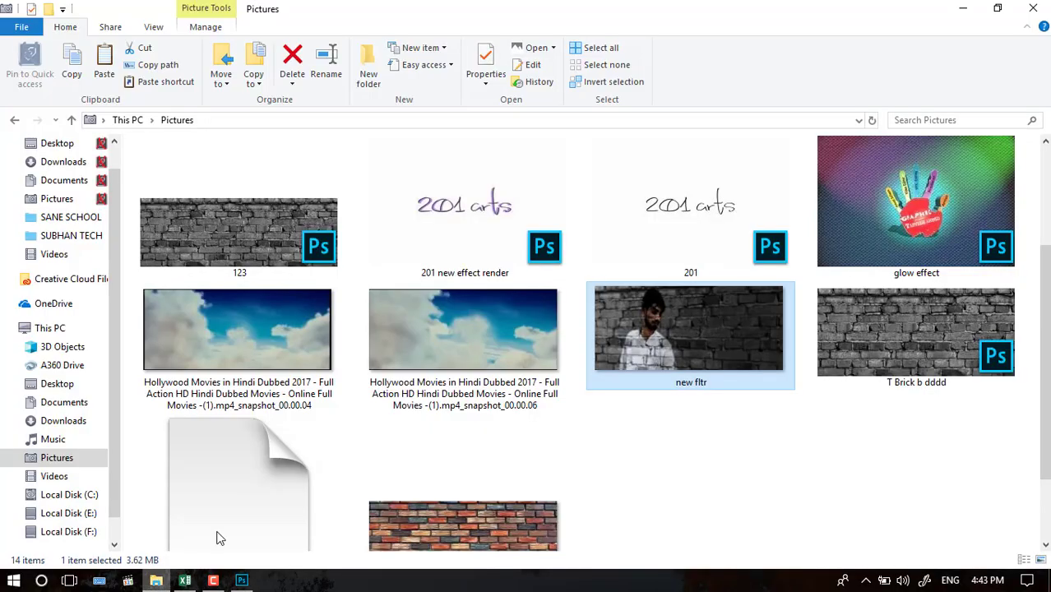
{"action": "double_click", "coordinate": [658, 370]}
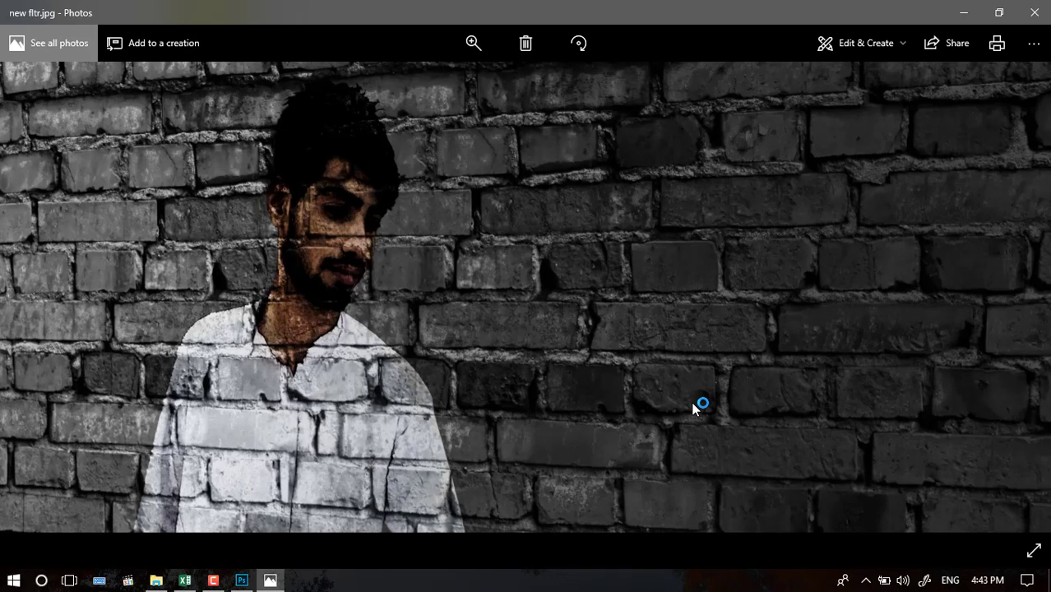
{"action": "key", "text": "alt+F4"}
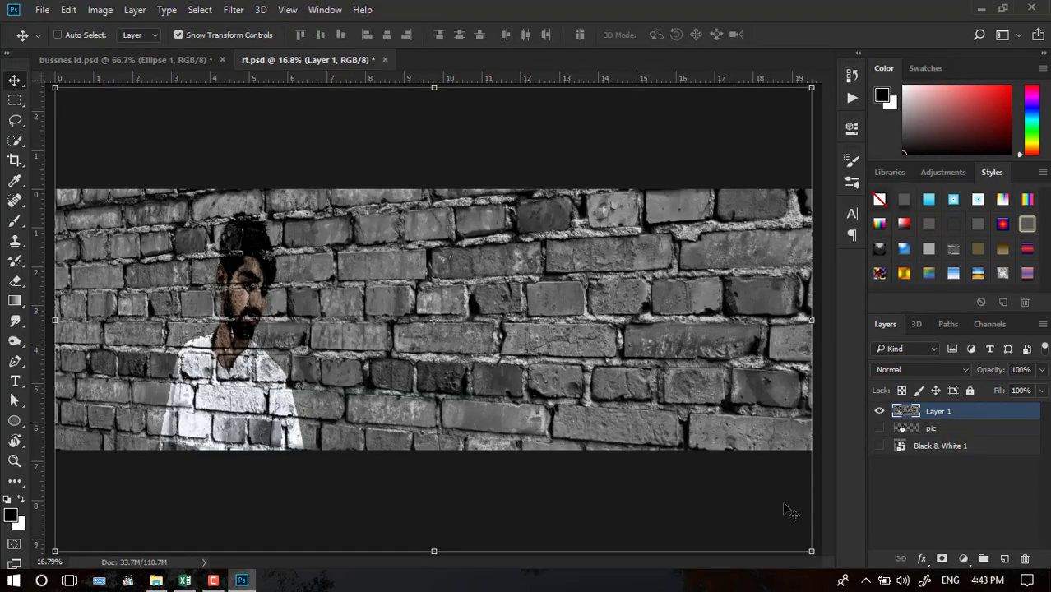
Add empty Layer 2 and set a black-to-white gradient, starting the drag from the right edge.
{"action": "left_click", "coordinate": [1004, 558]}
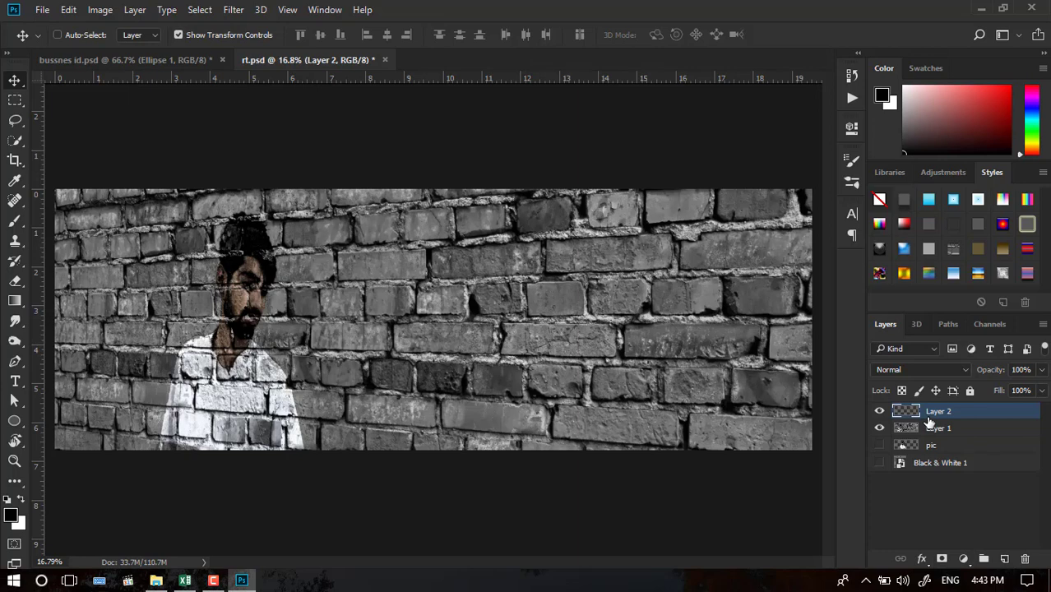
{"action": "left_click", "coordinate": [14, 306]}
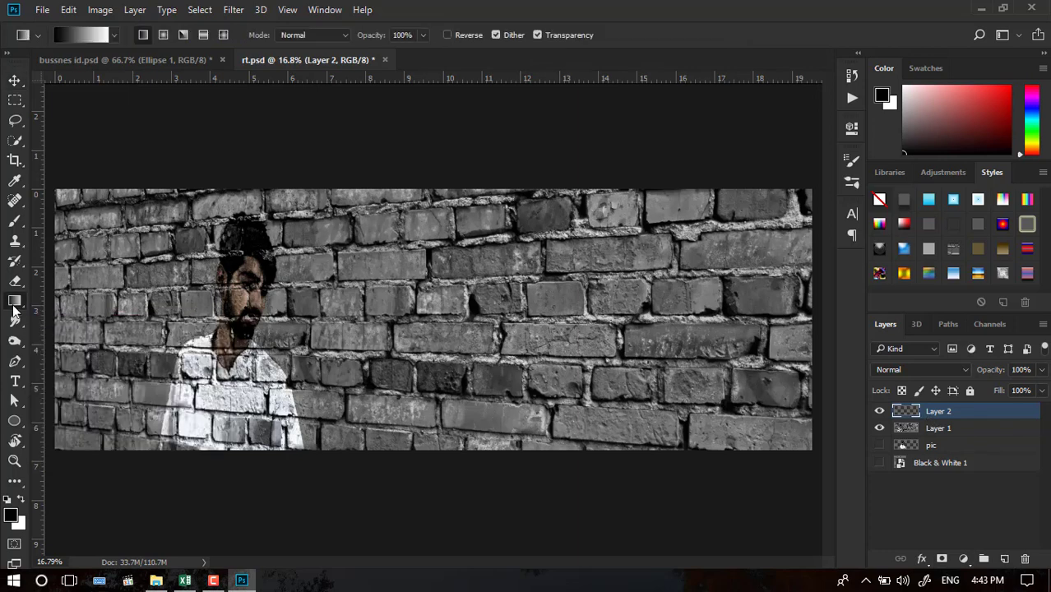
{"action": "left_click", "coordinate": [99, 34]}
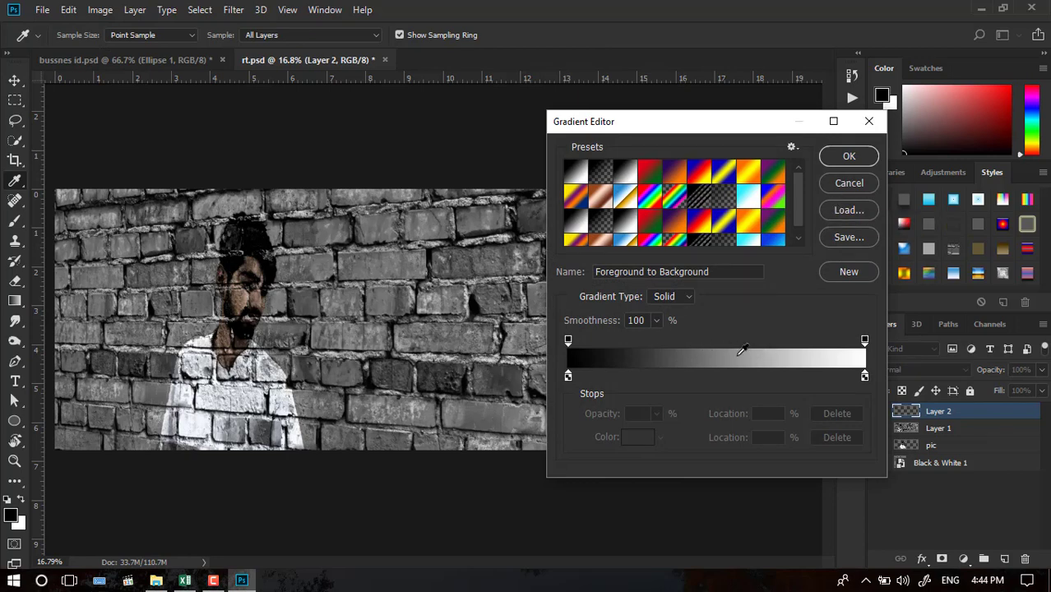
{"action": "left_click", "coordinate": [568, 375]}
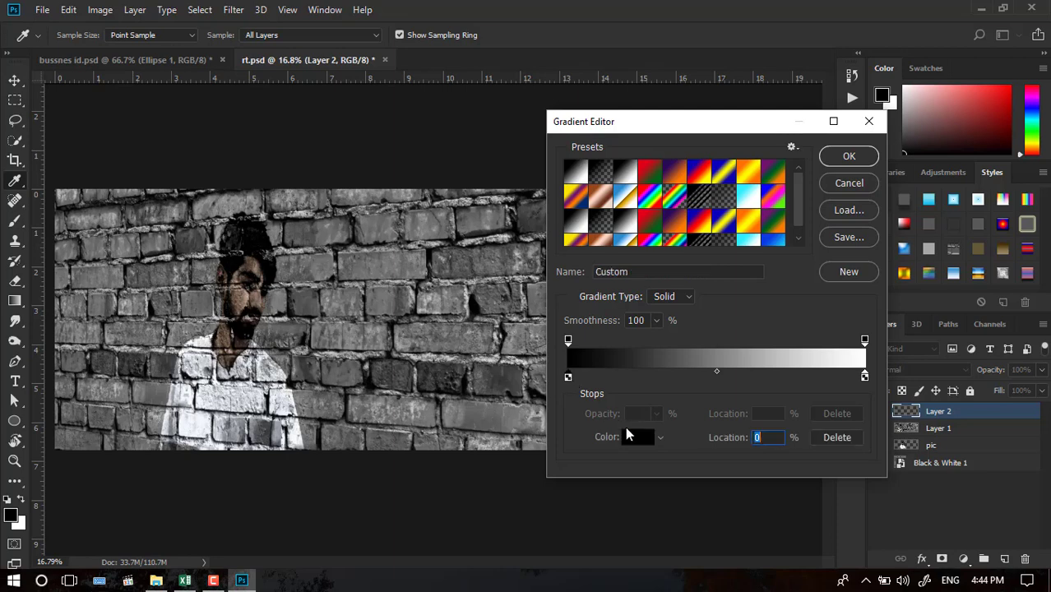
{"action": "left_click", "coordinate": [864, 377]}
{"action": "left_click", "coordinate": [848, 157]}
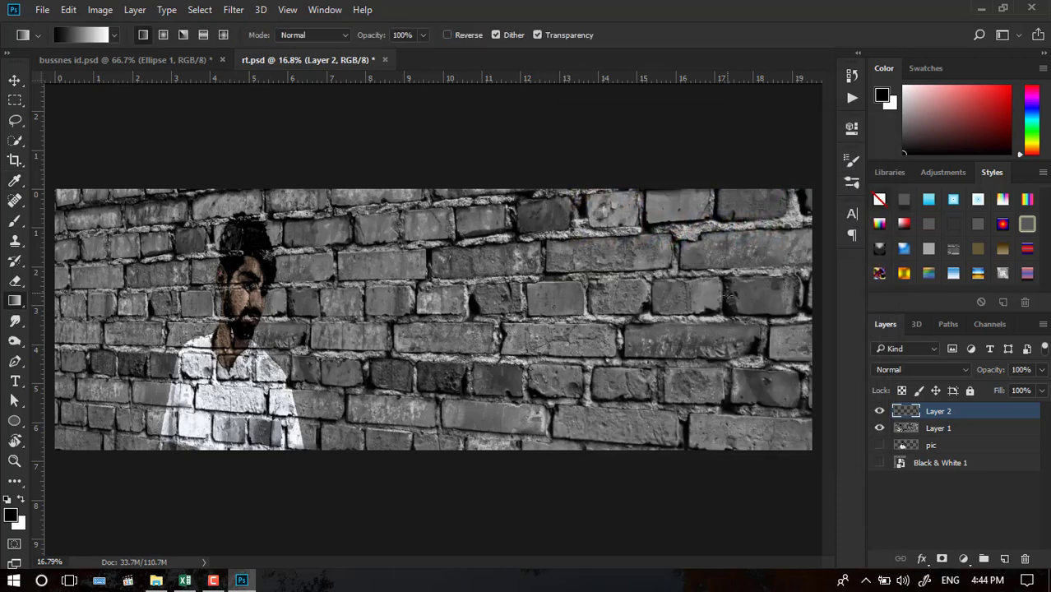
{"action": "left_click_drag", "start_coordinate": [817, 323], "coordinate": [177, 321]}
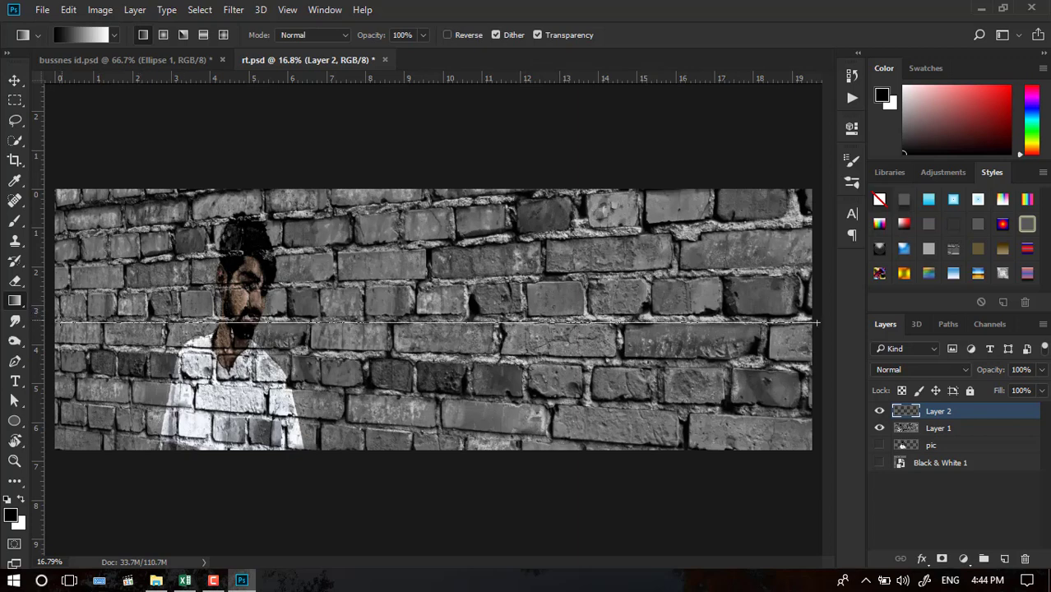
Fill Layer 2 with a white-to-black gradient and set its blend mode to Soft Light.
{"action": "left_click_drag", "start_coordinate": [62, 321], "coordinate": [38, 320]}
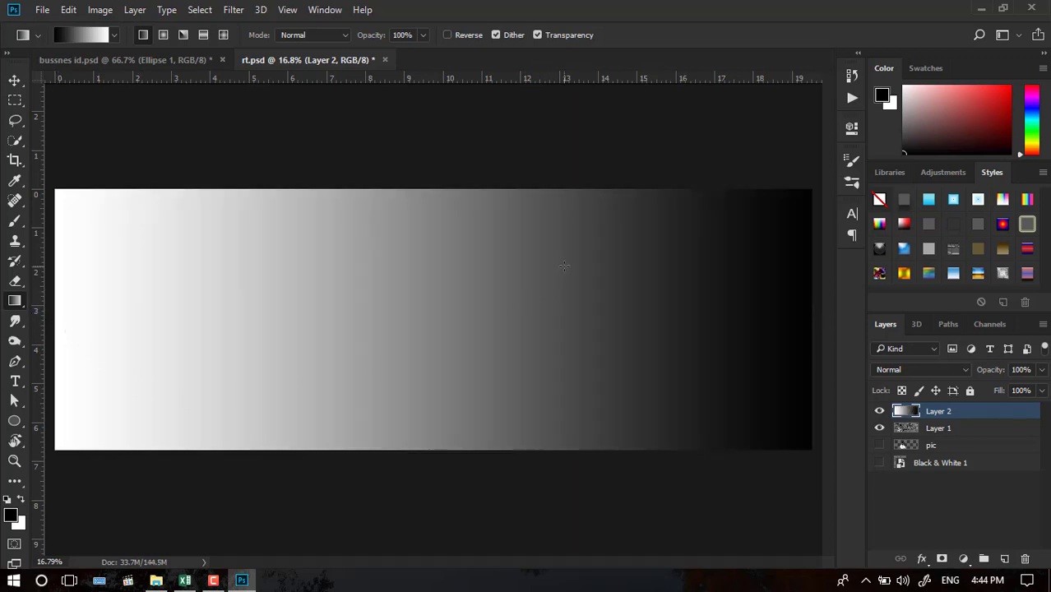
{"action": "key", "text": "v"}
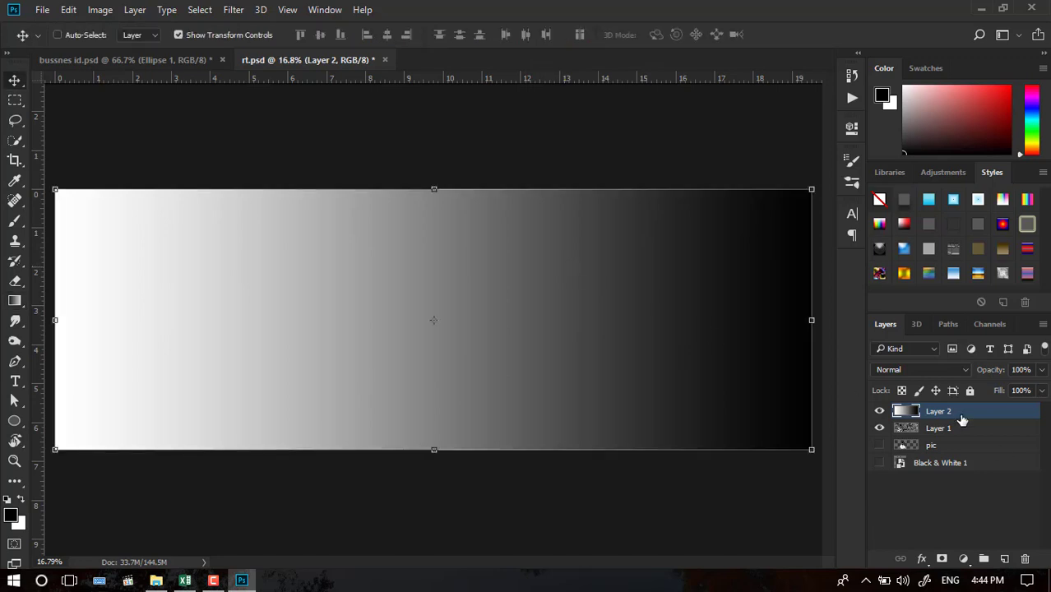
{"action": "left_click", "coordinate": [921, 370]}
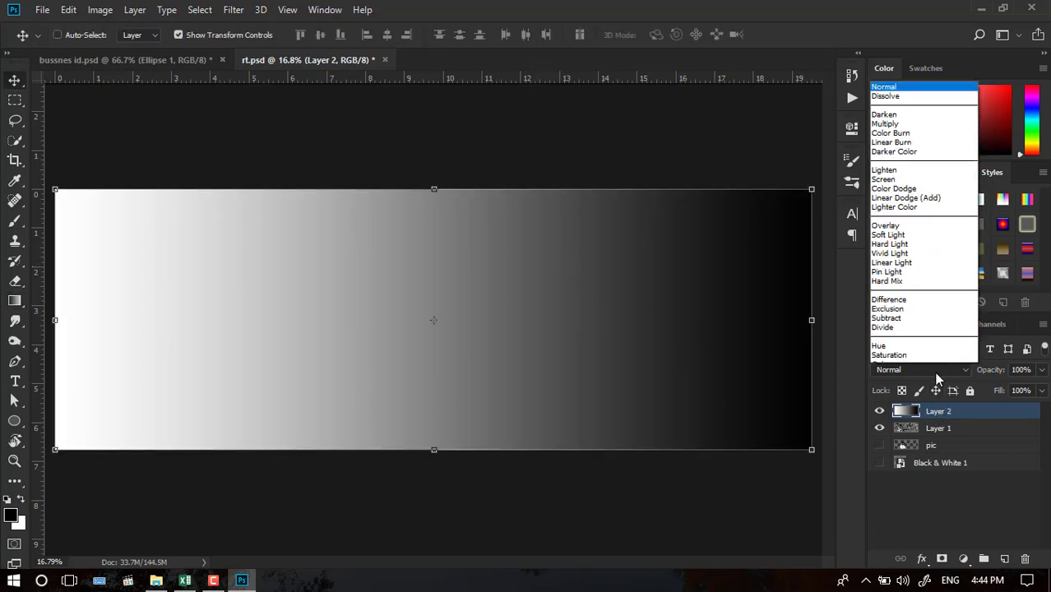
{"action": "left_click", "coordinate": [898, 218]}
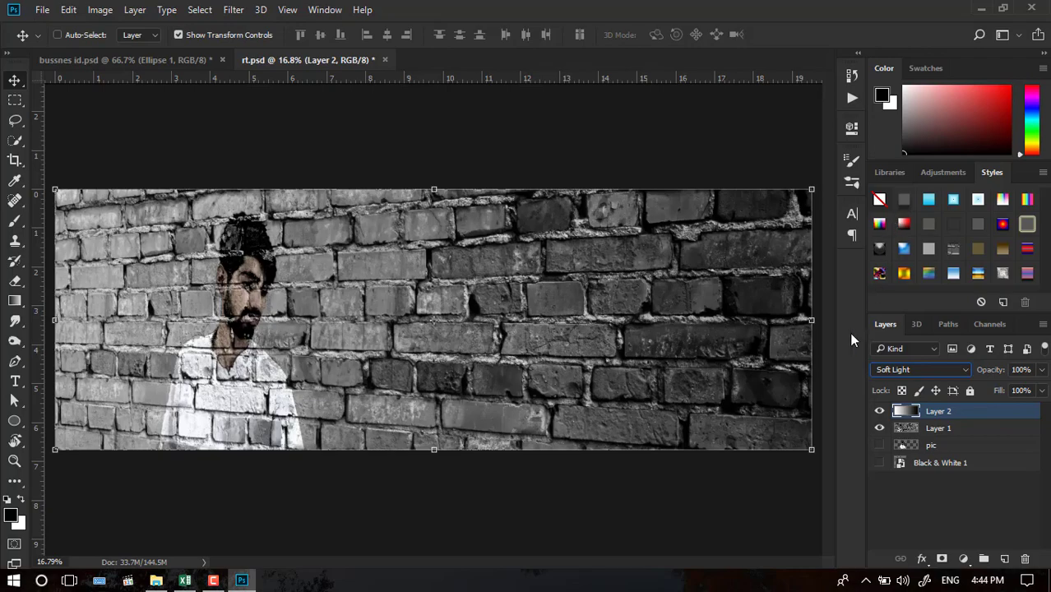